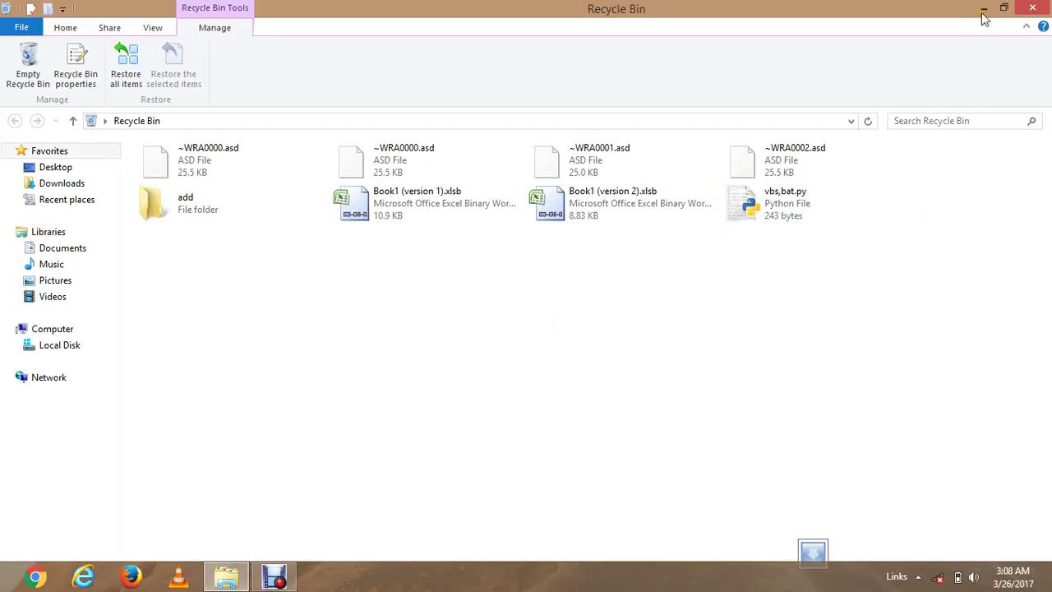
# Minimize the Recycle Bin window to uncover the desktop
pyautogui.click(984, 9)
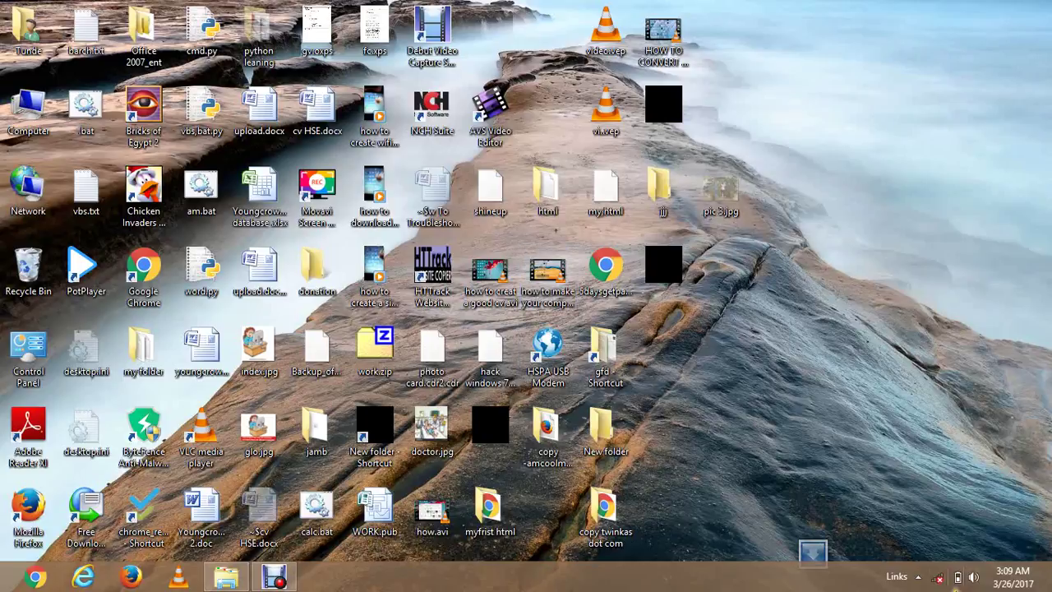
# Search the apps for 'mi' to list the Microsoft Office 2007 programs
pyautogui.moveTo(1051, 591)
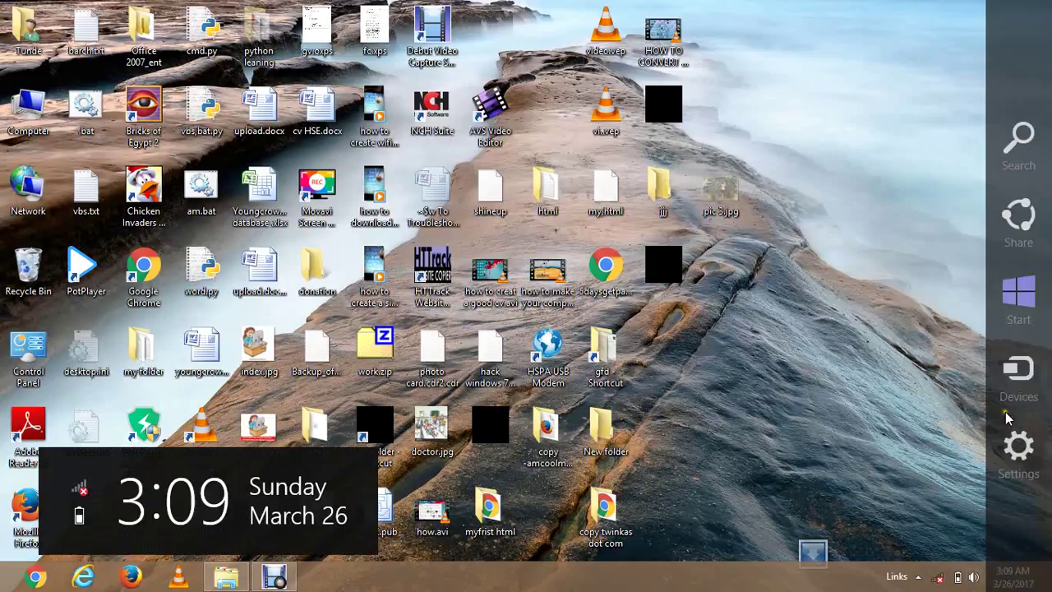
pyautogui.click(1023, 133)
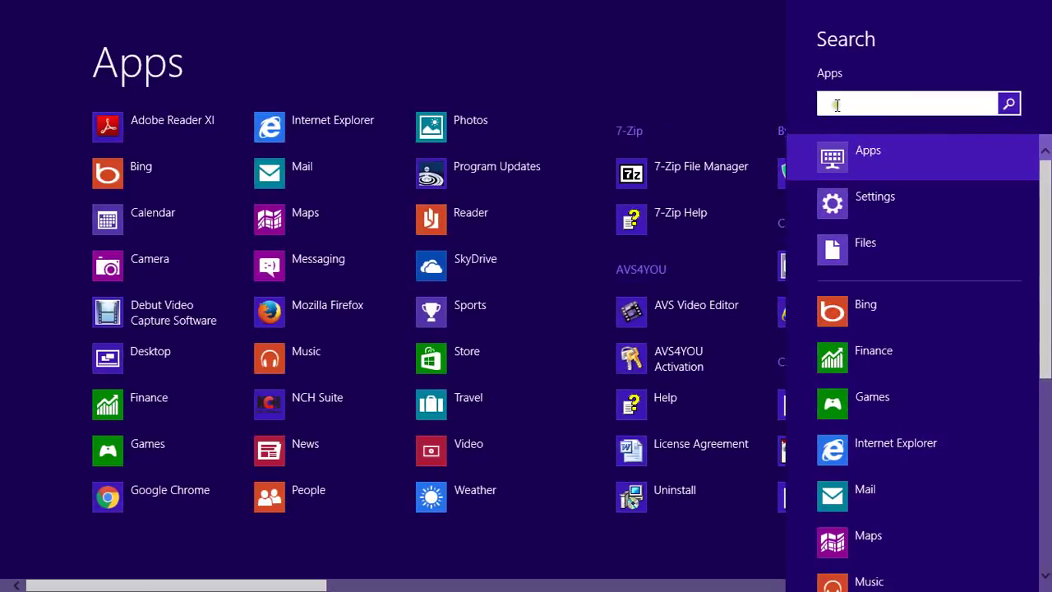
pyautogui.write('mi')
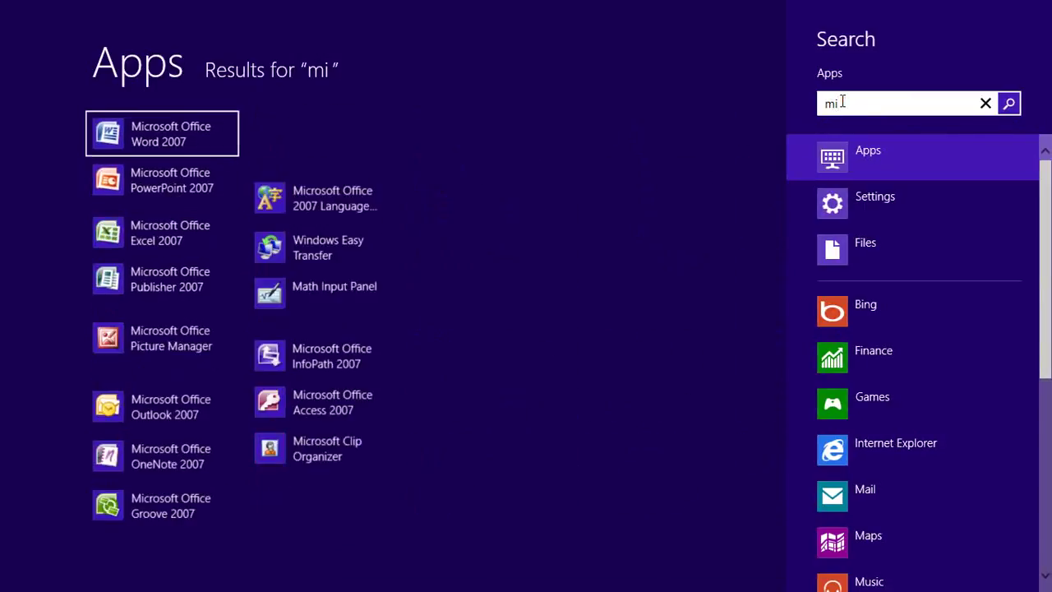
# Launch Excel 2007 and discard the recovered documents, leaving blank Book1 open
pyautogui.click(126, 218)
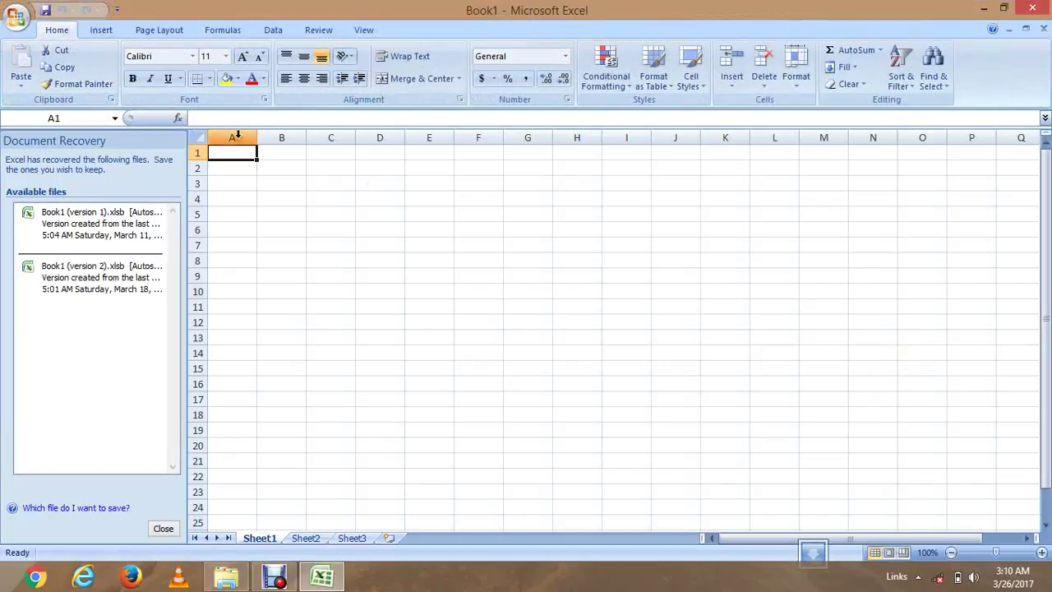
pyautogui.click(162, 529)
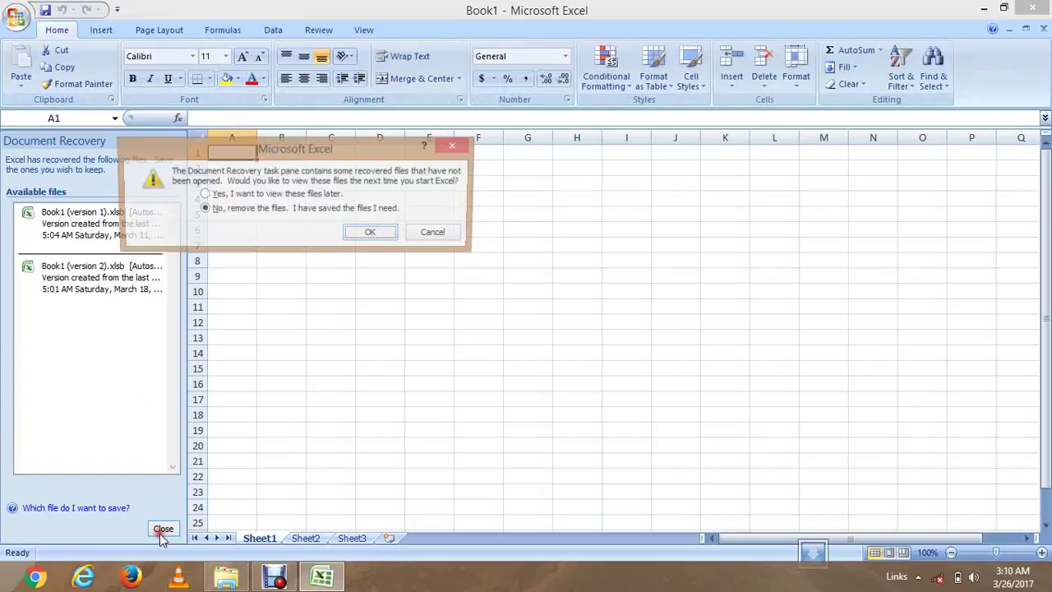
pyautogui.click(370, 233)
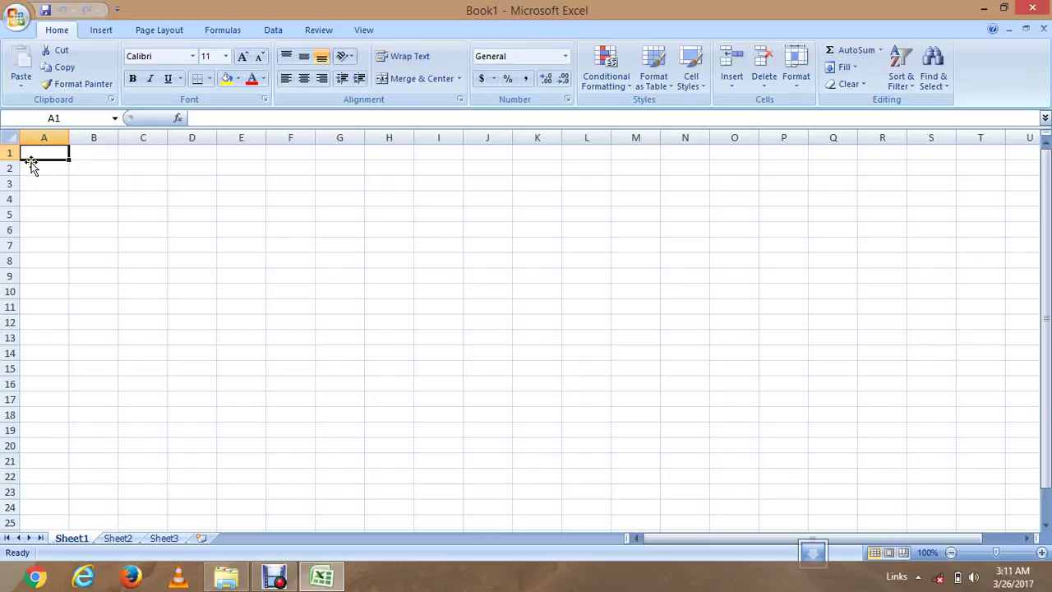
# Apply All Borders to cells A2:N18 and widen column A
pyautogui.click(48, 171)
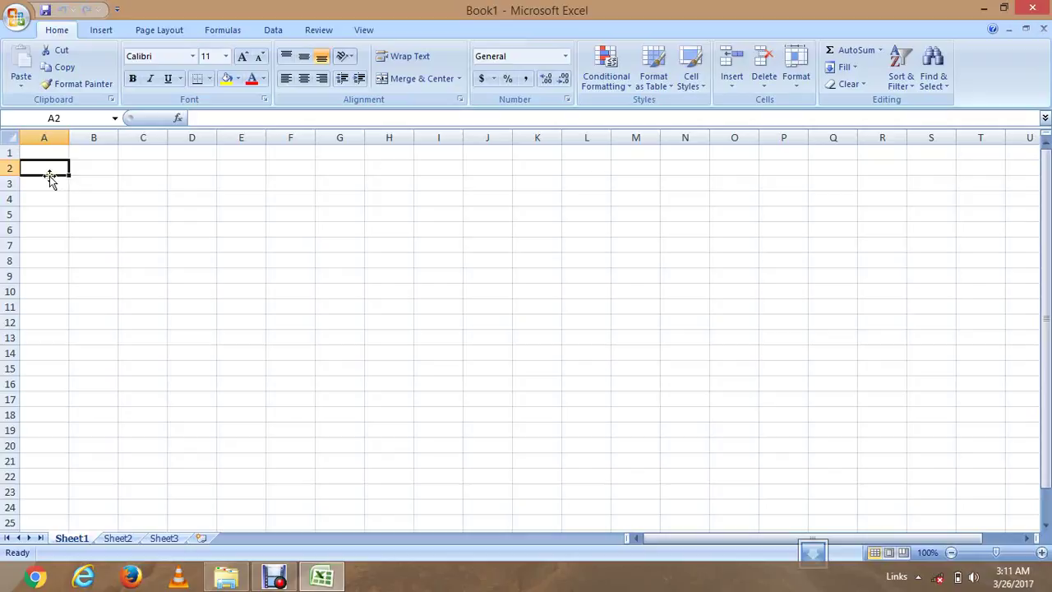
pyautogui.moveTo(45, 167); pyautogui.dragTo(664, 416)
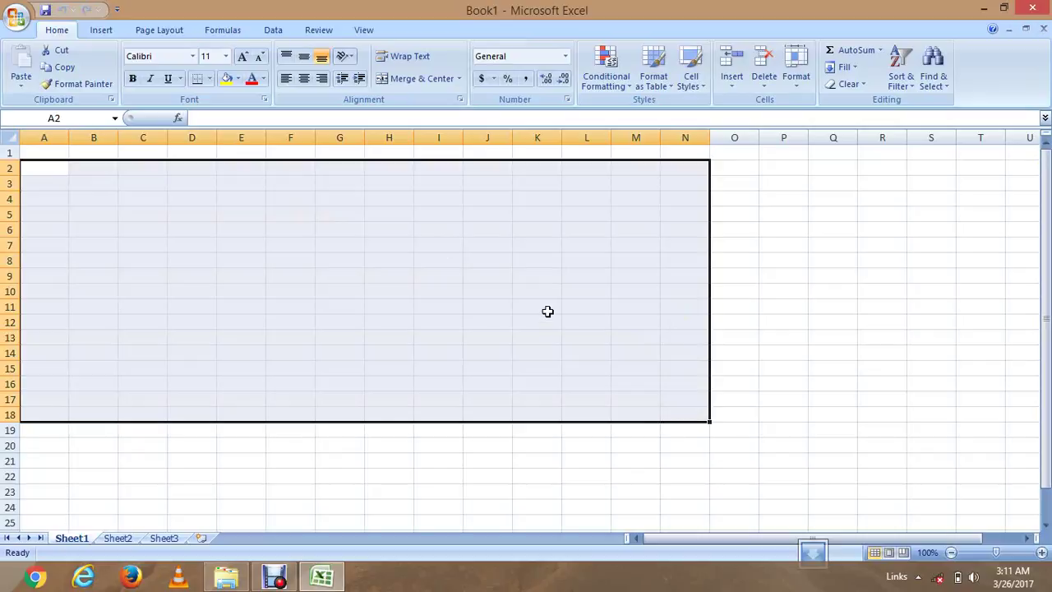
pyautogui.click(211, 78)
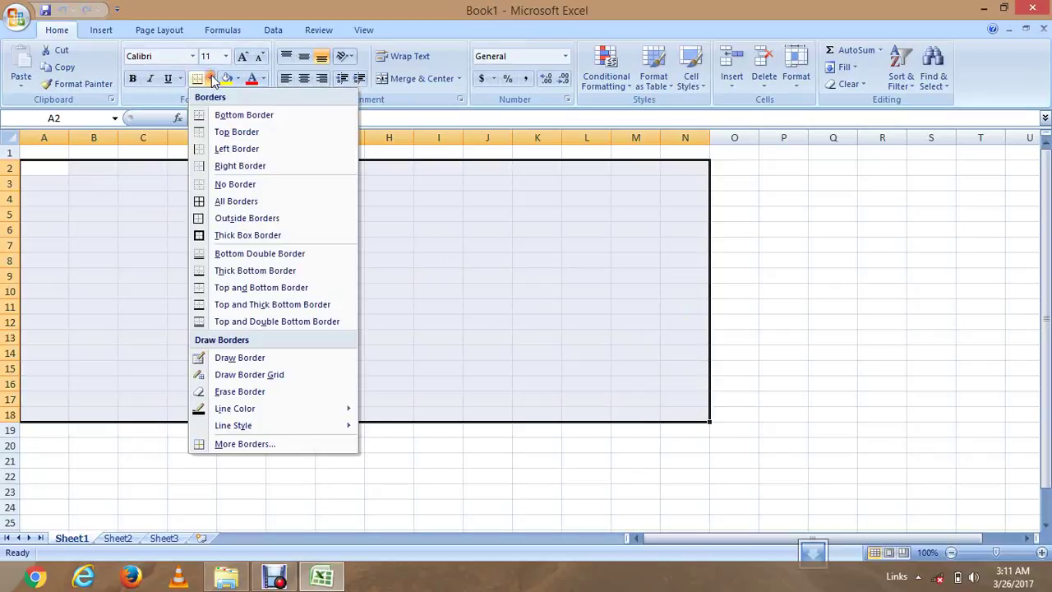
pyautogui.click(215, 202)
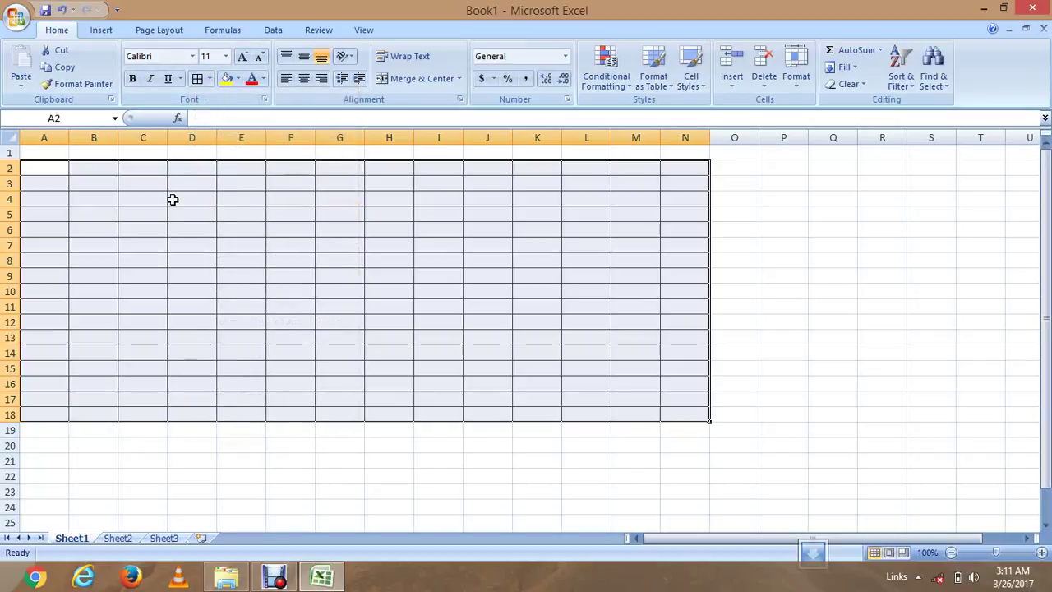
pyautogui.moveTo(70, 144); pyautogui.dragTo(139, 145)
# Enter headers month in A2 and items in B2, widening column B
pyautogui.click(95, 165)
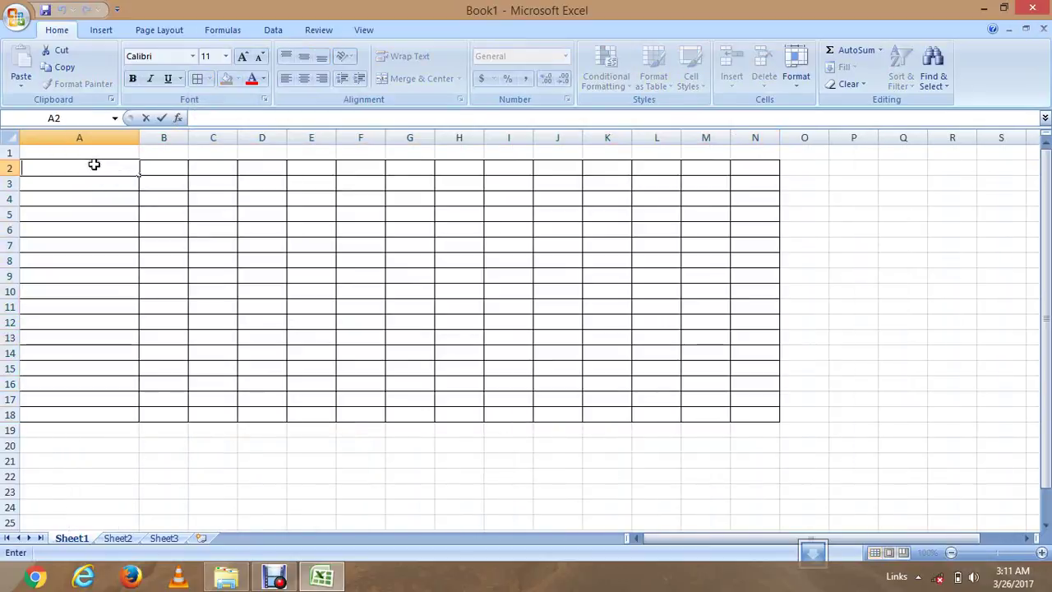
pyautogui.write('month')
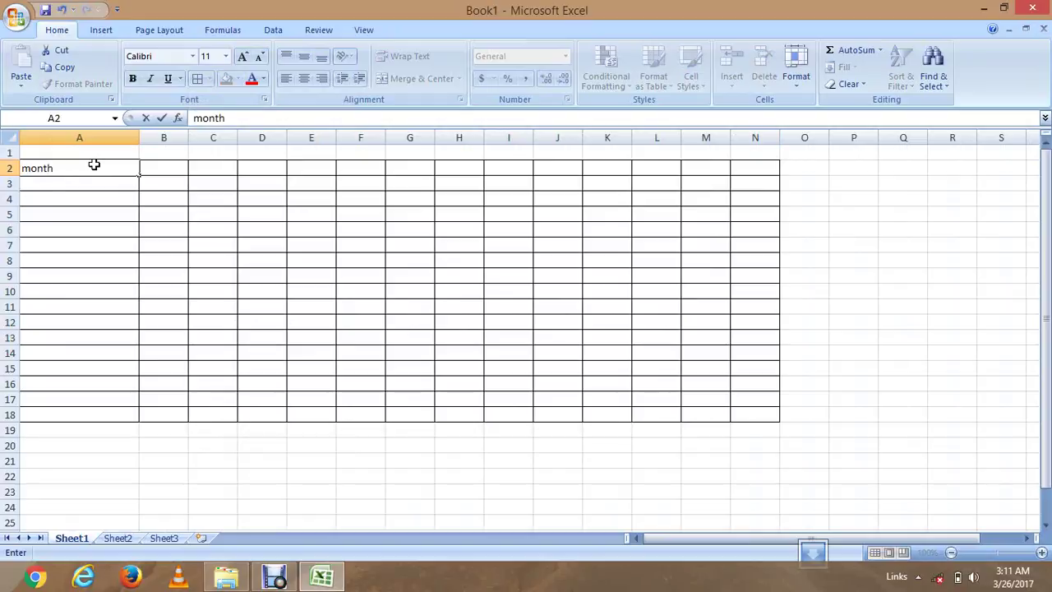
pyautogui.press('Tab')
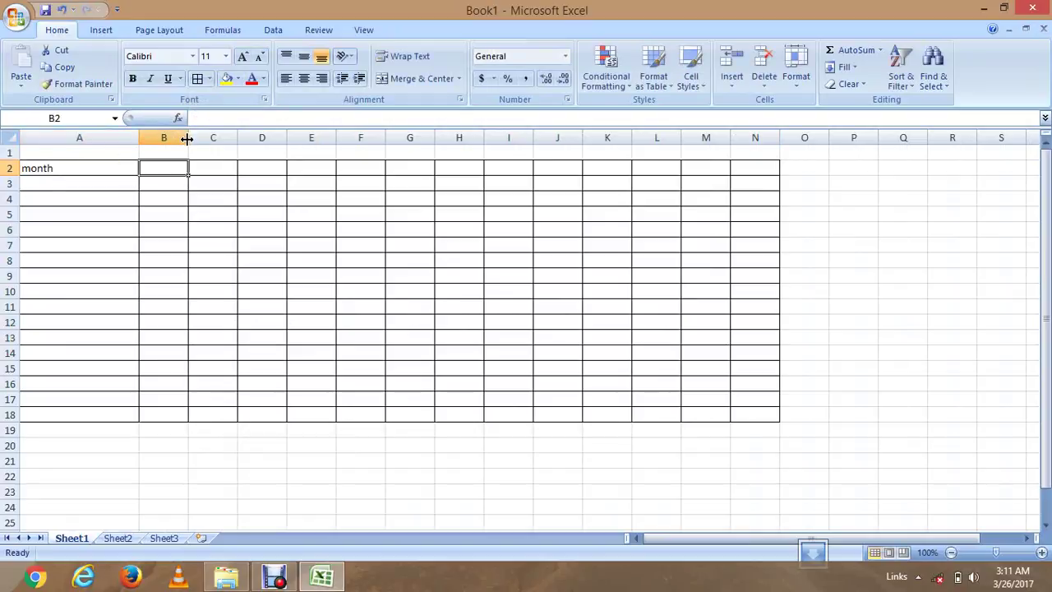
pyautogui.moveTo(188, 137); pyautogui.dragTo(233, 142)
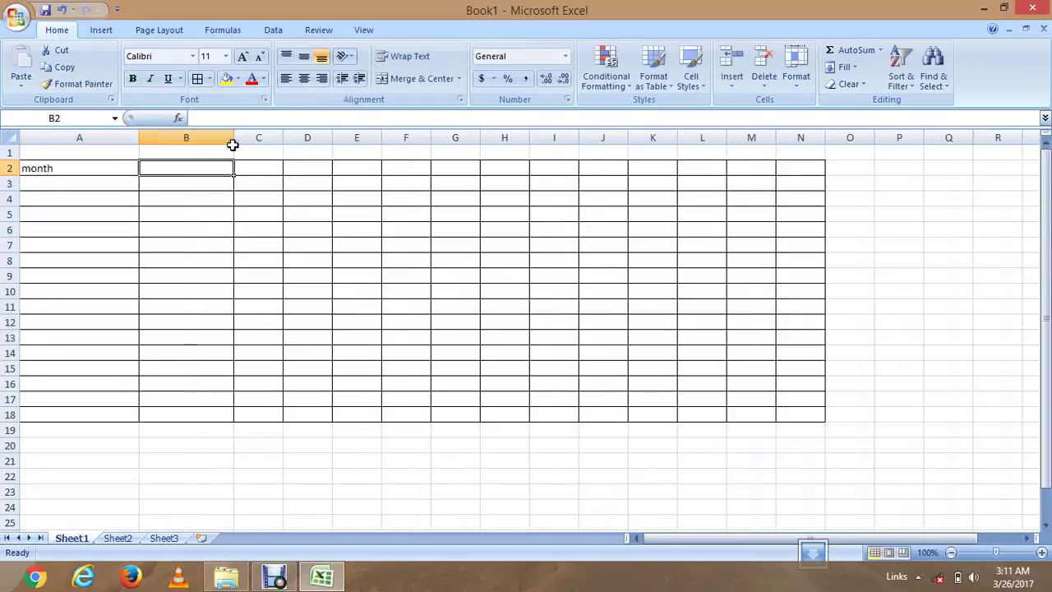
pyautogui.doubleClick(197, 167)
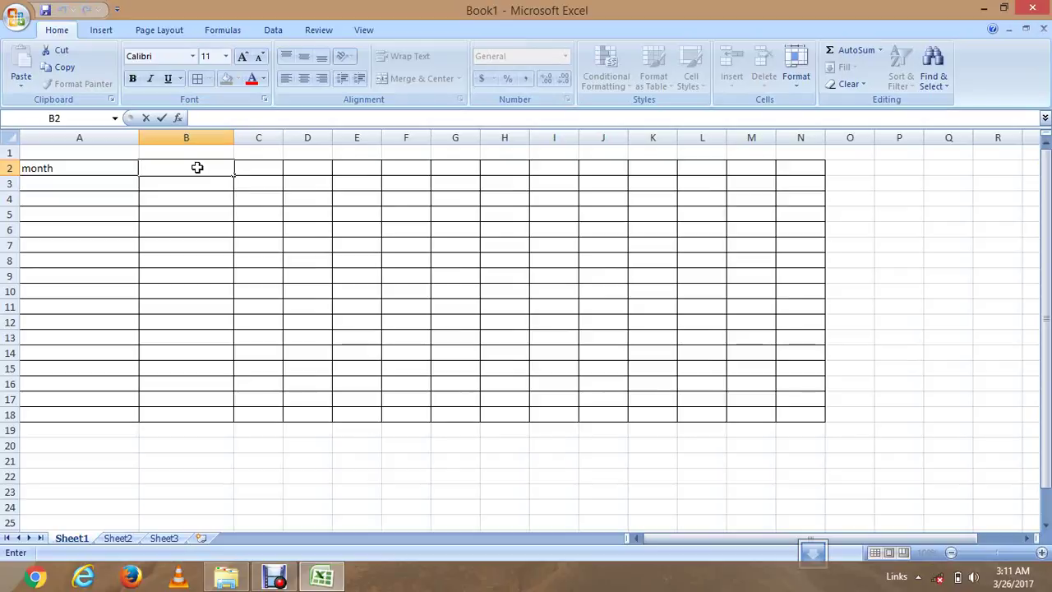
pyautogui.write('items')
pyautogui.press('Tab')
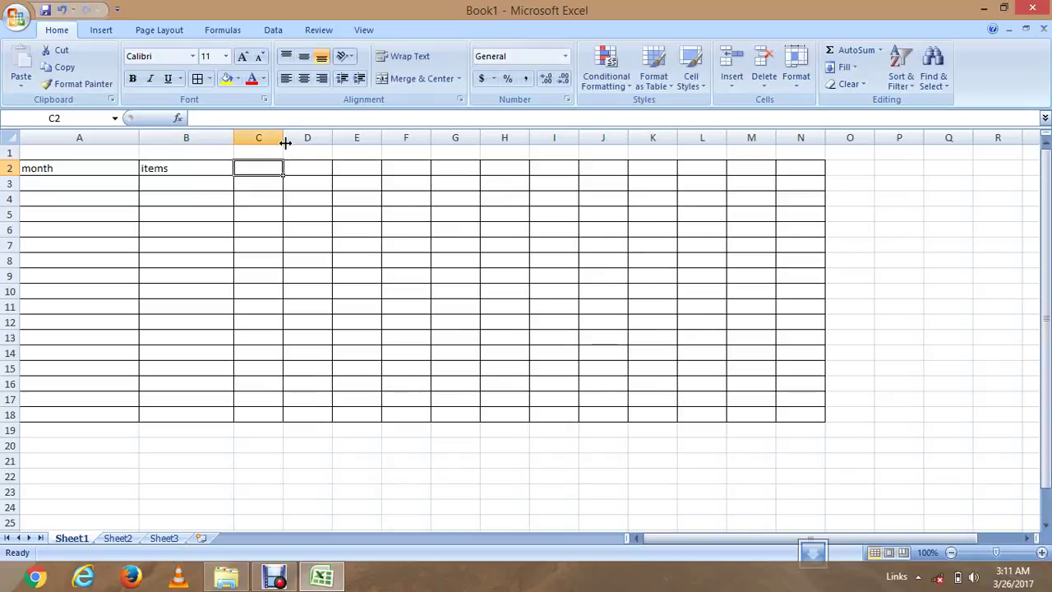
# Enter headers amount in C2 and exp in D2, widening columns C and D
pyautogui.moveTo(283, 138); pyautogui.dragTo(302, 138)
pyautogui.write('a')
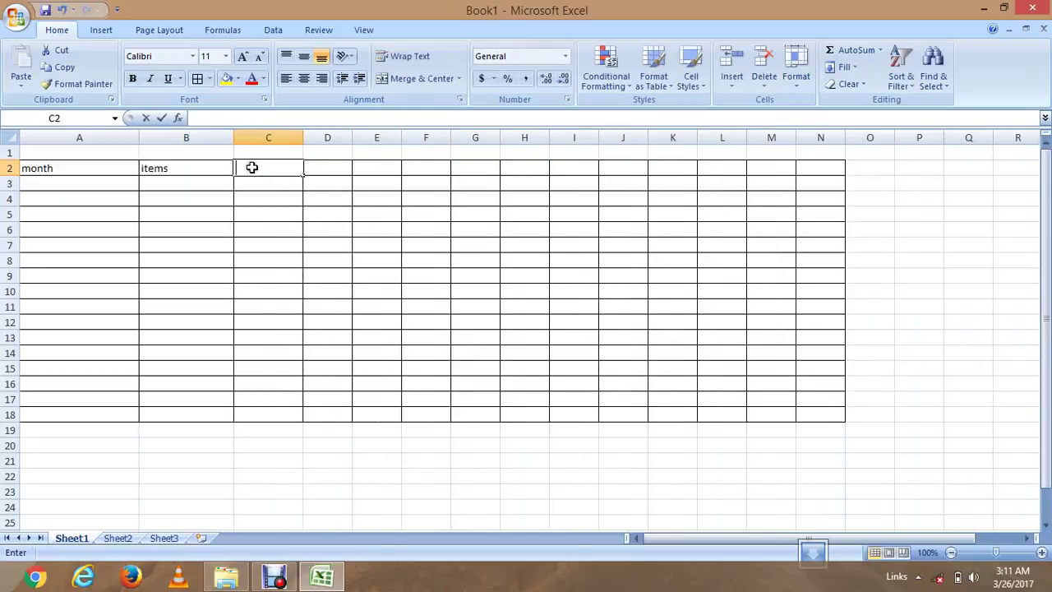
pyautogui.write('mount')
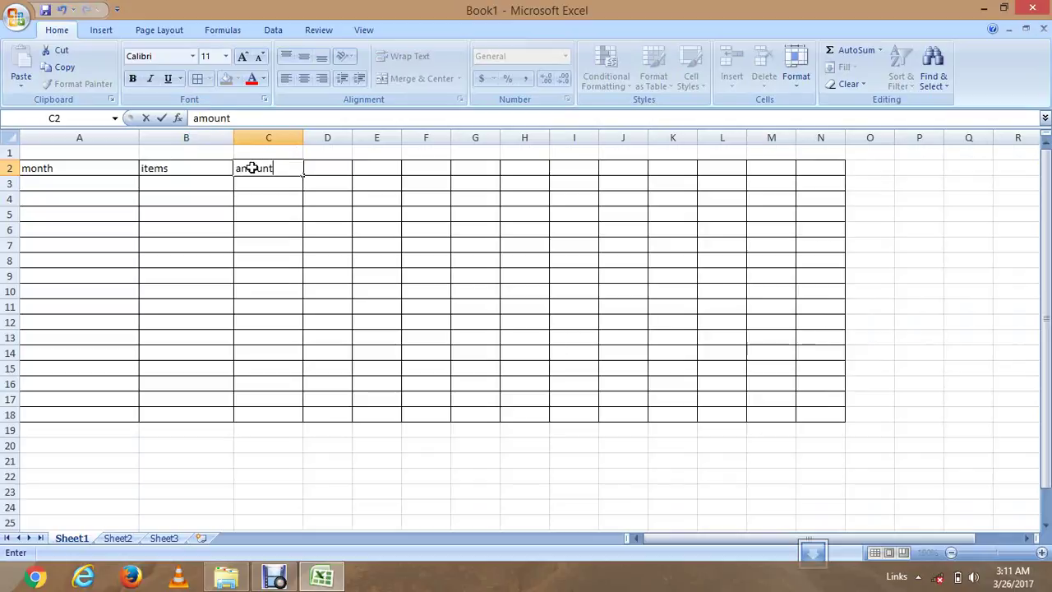
pyautogui.press('Tab')
pyautogui.moveTo(353, 134); pyautogui.dragTo(386, 134)
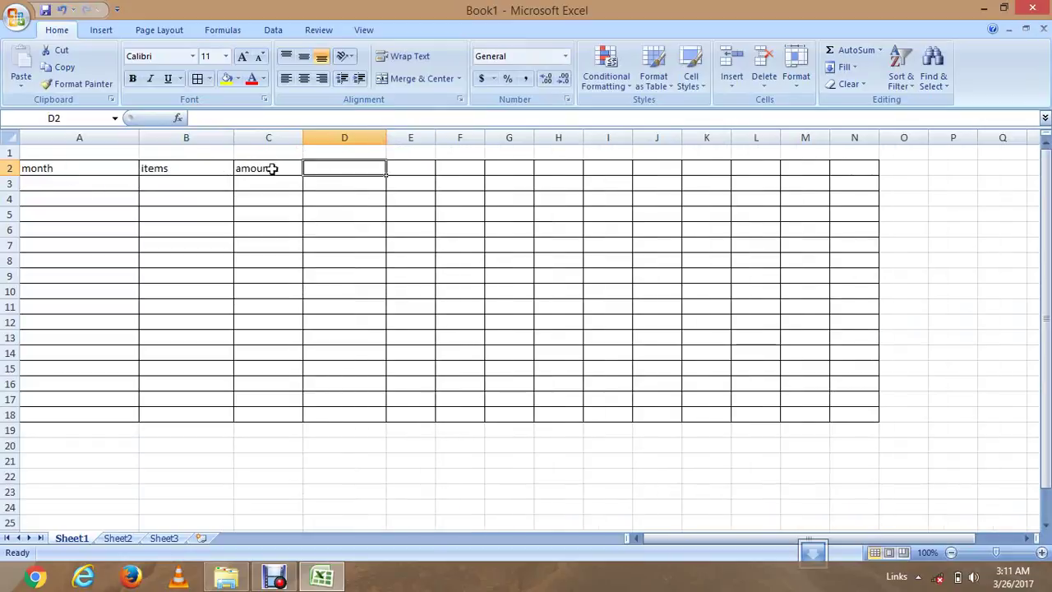
pyautogui.doubleClick(333, 169)
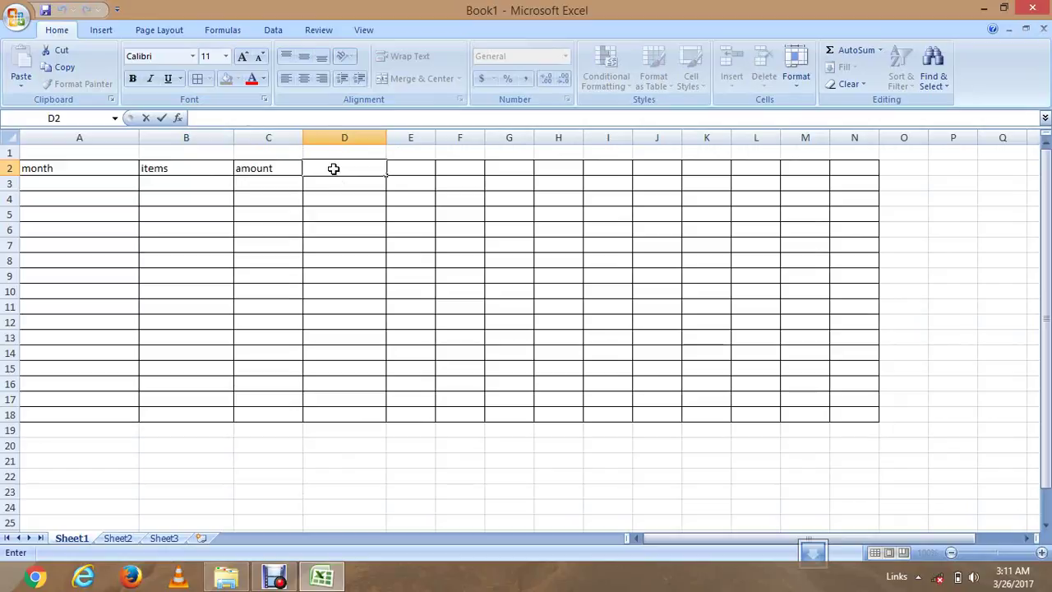
pyautogui.write('t')
pyautogui.press('BackSpace')
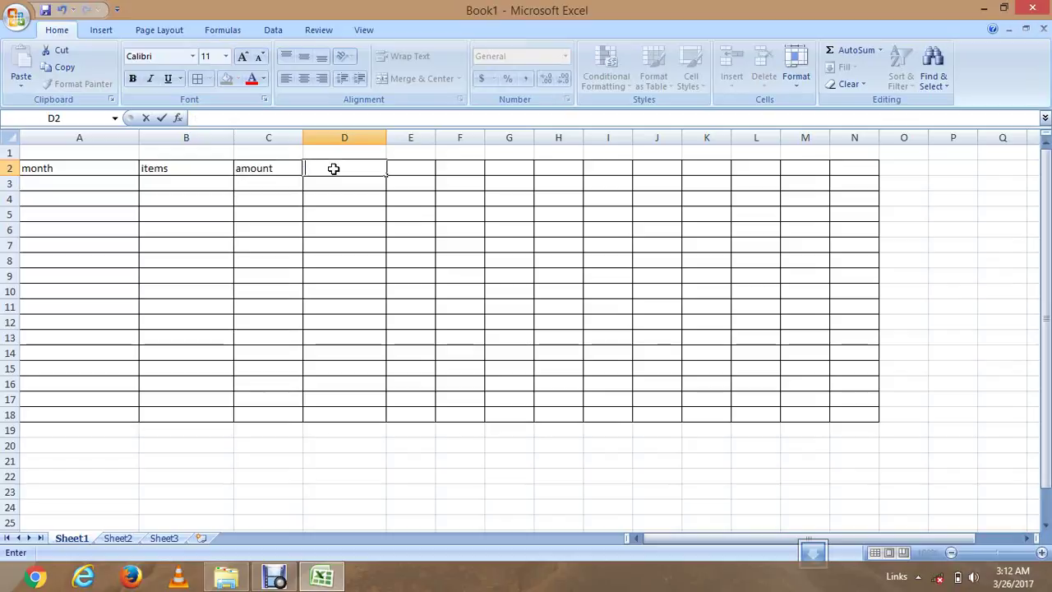
pyautogui.write('exp')
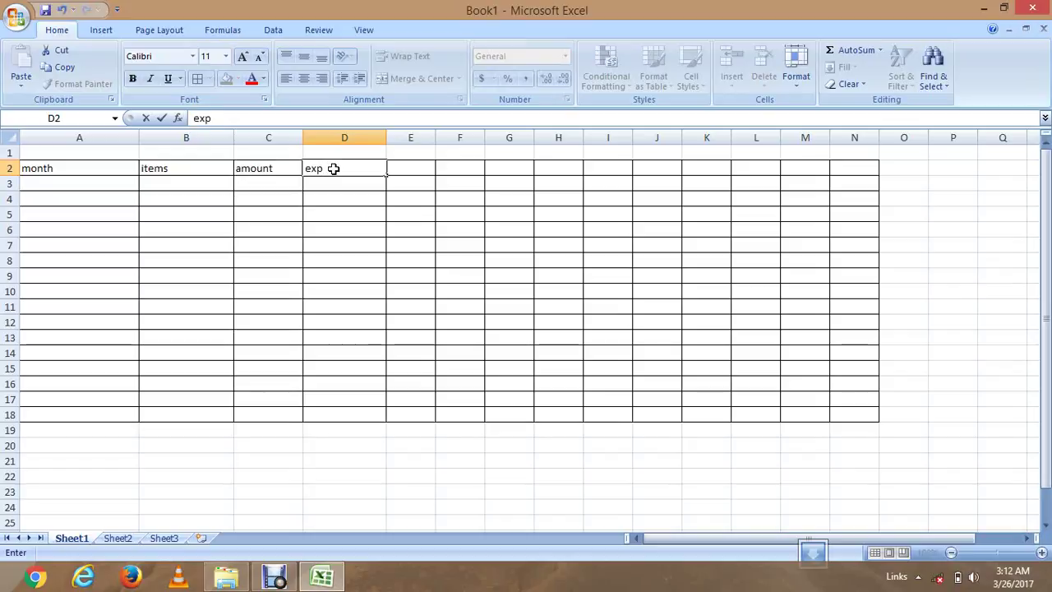
pyautogui.click(403, 177)
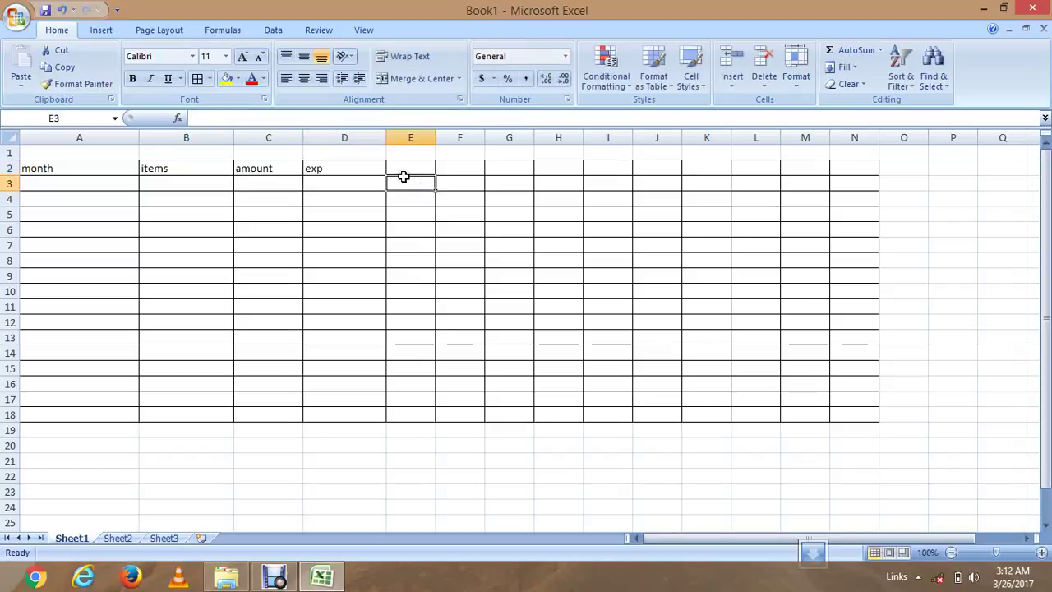
# Resize column D to fit exp and enter total as the E2 header
pyautogui.click(402, 168)
pyautogui.moveTo(385, 137); pyautogui.dragTo(439, 138)
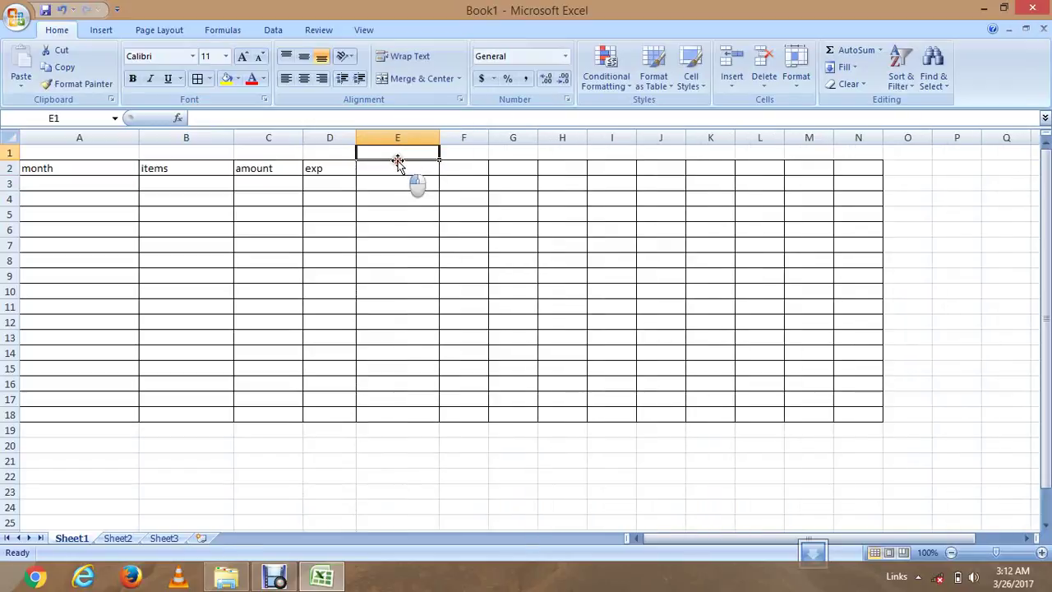
pyautogui.click(398, 157)
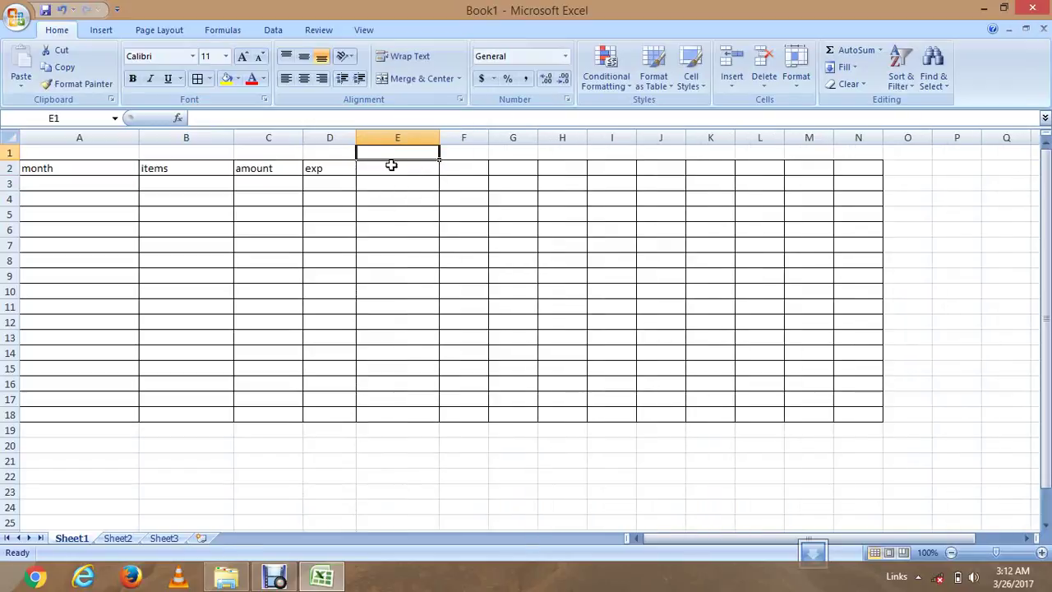
pyautogui.click(386, 170)
pyautogui.doubleClick(385, 170)
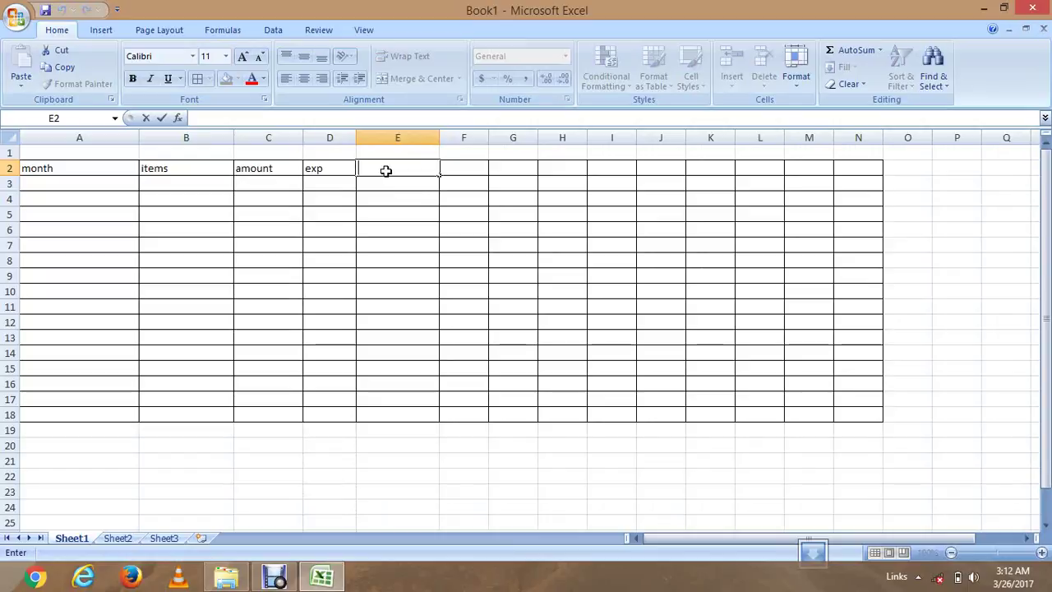
pyautogui.write('total')
pyautogui.press('Tab')
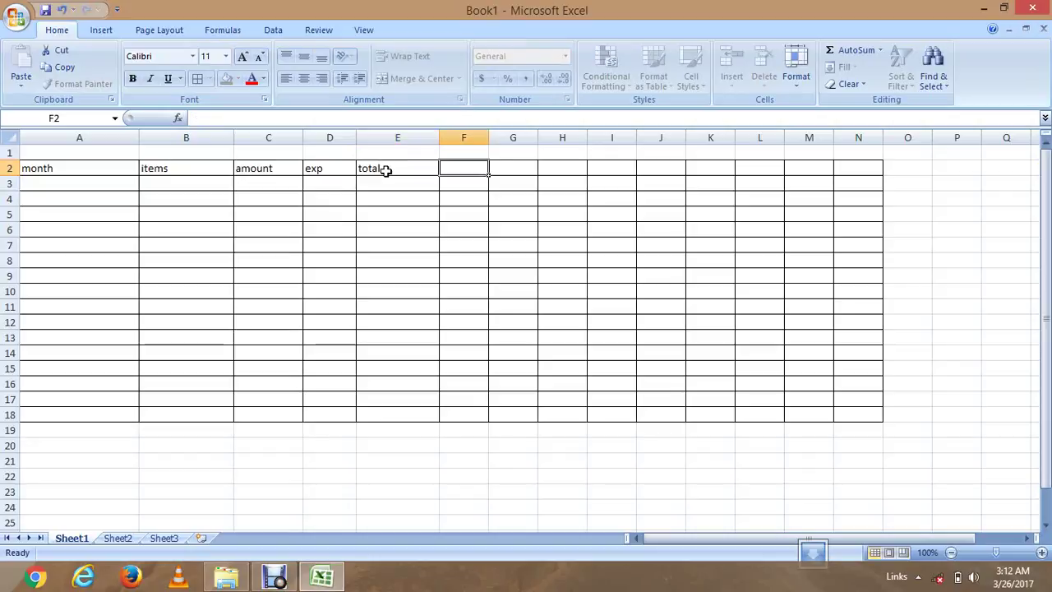
pyautogui.click(461, 169)
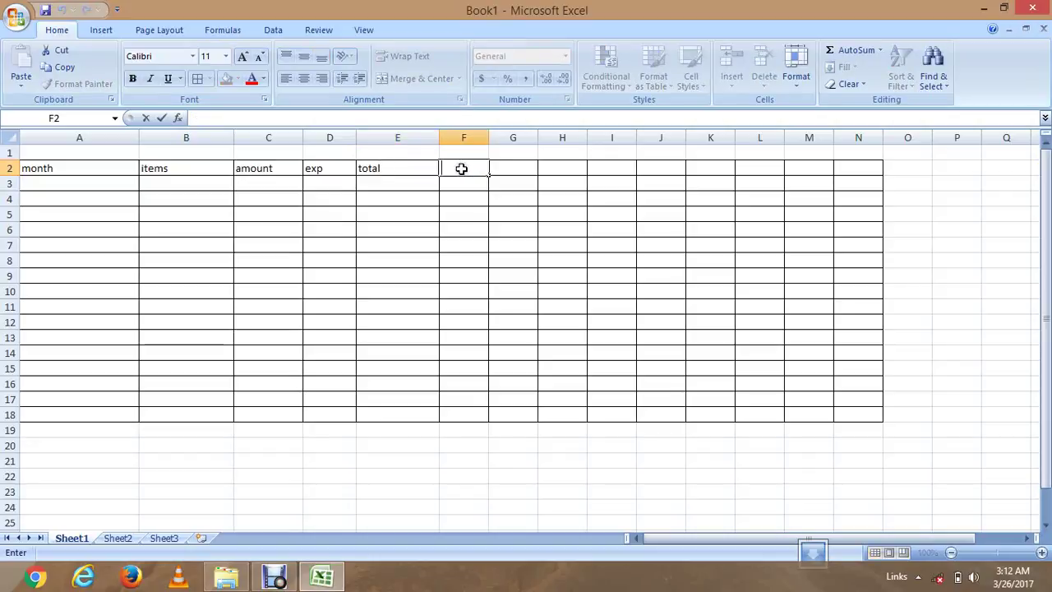
# Type jan in A3 as the first month
pyautogui.click(39, 180)
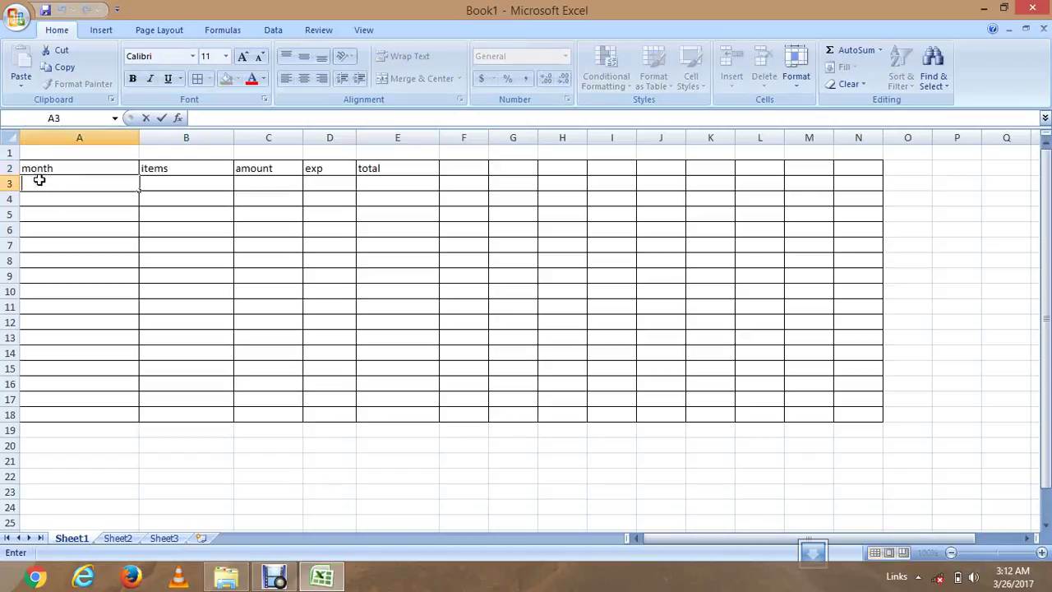
pyautogui.write('jan')
pyautogui.press('Tab')
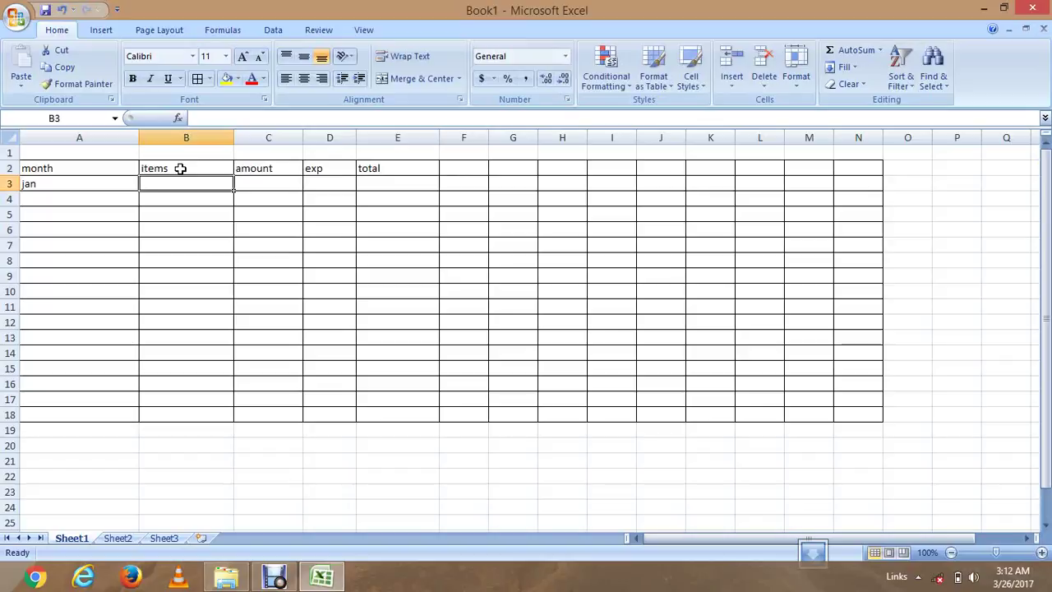
# Enter books in B3, 400 in C3 and 150 in D3, then start editing E3
pyautogui.write('books')
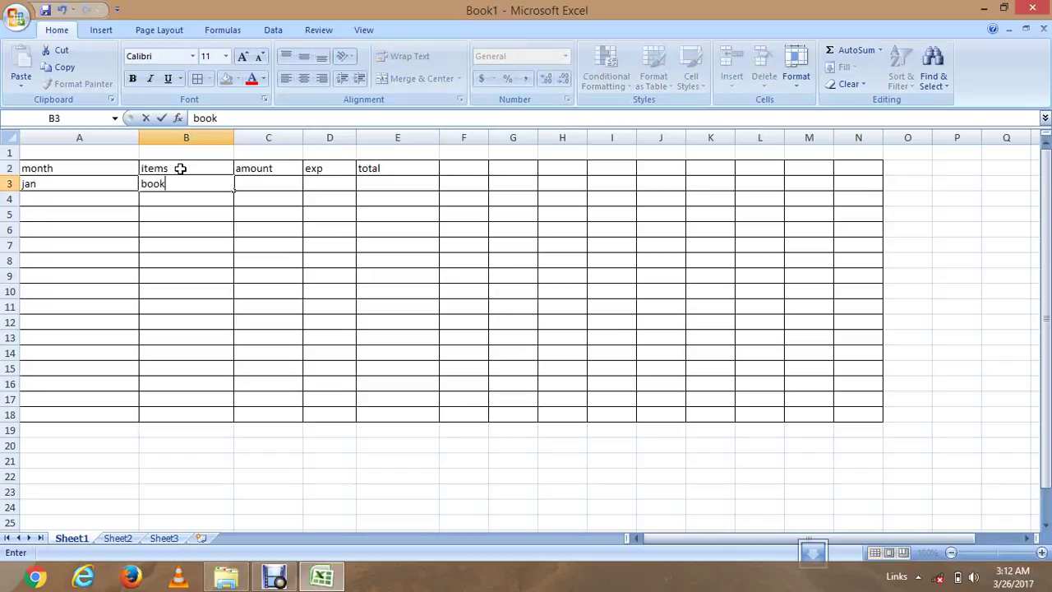
pyautogui.click(256, 186)
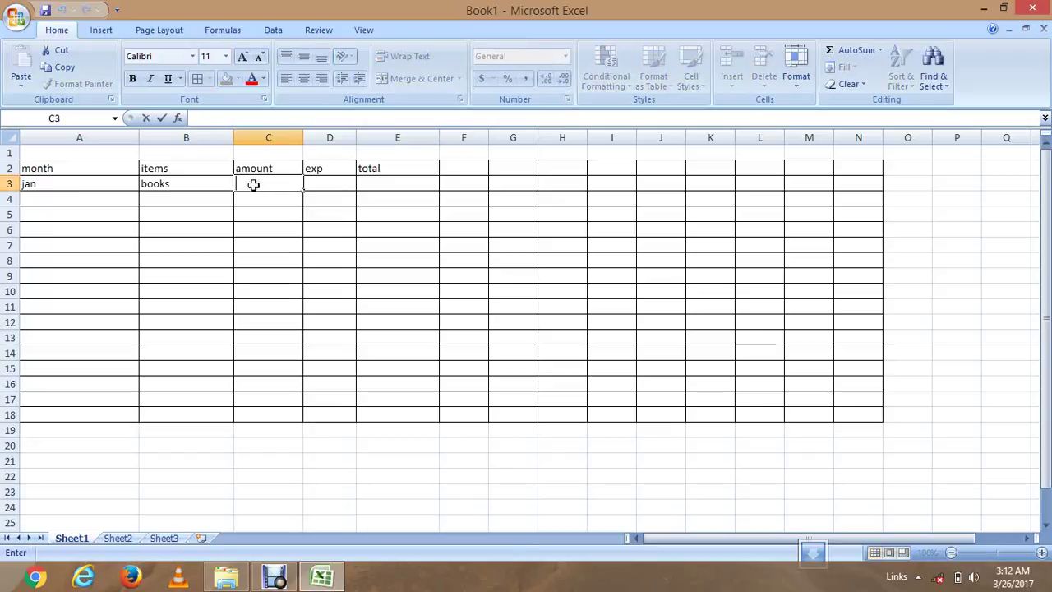
pyautogui.write('400')
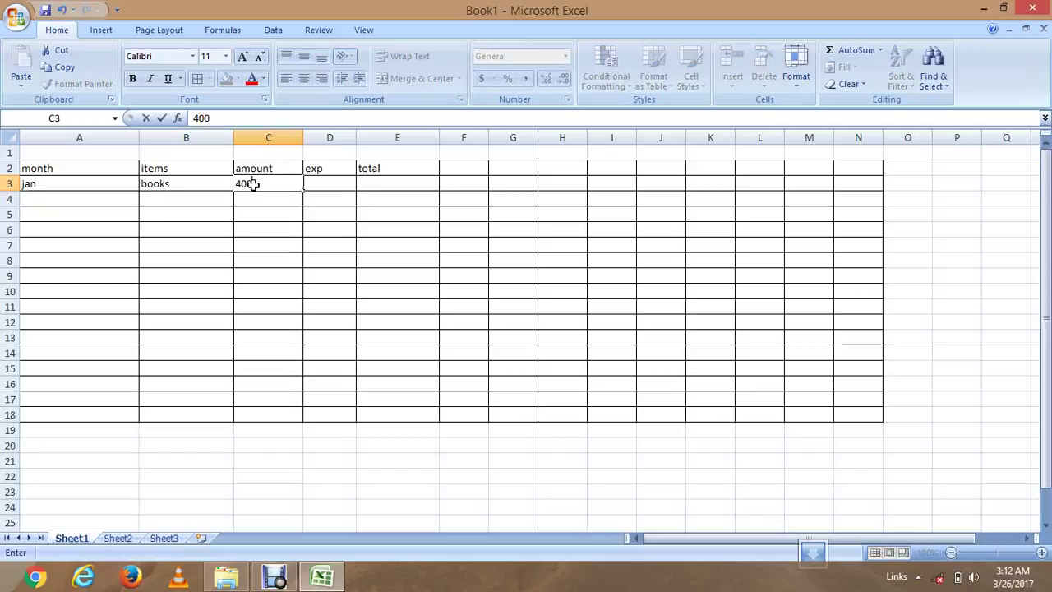
pyautogui.click(317, 184)
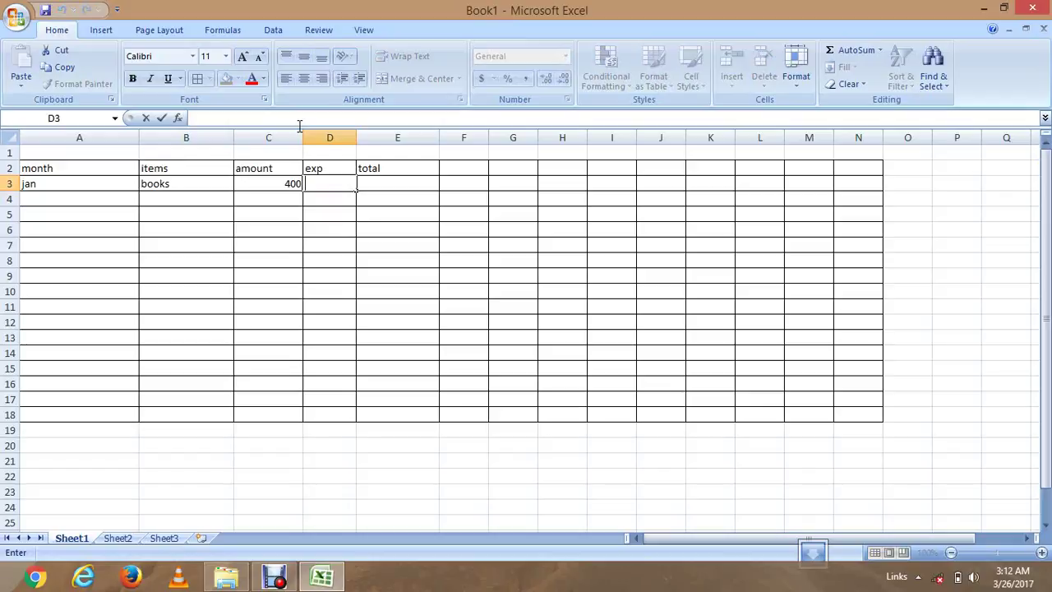
pyautogui.write('150')
pyautogui.click(370, 183)
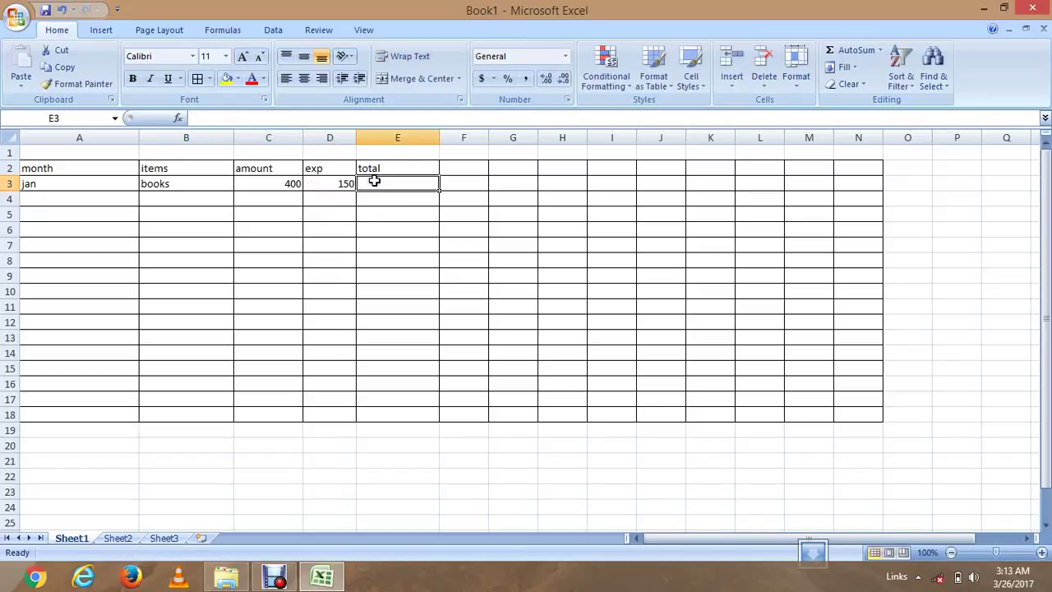
pyautogui.doubleClick(371, 183)
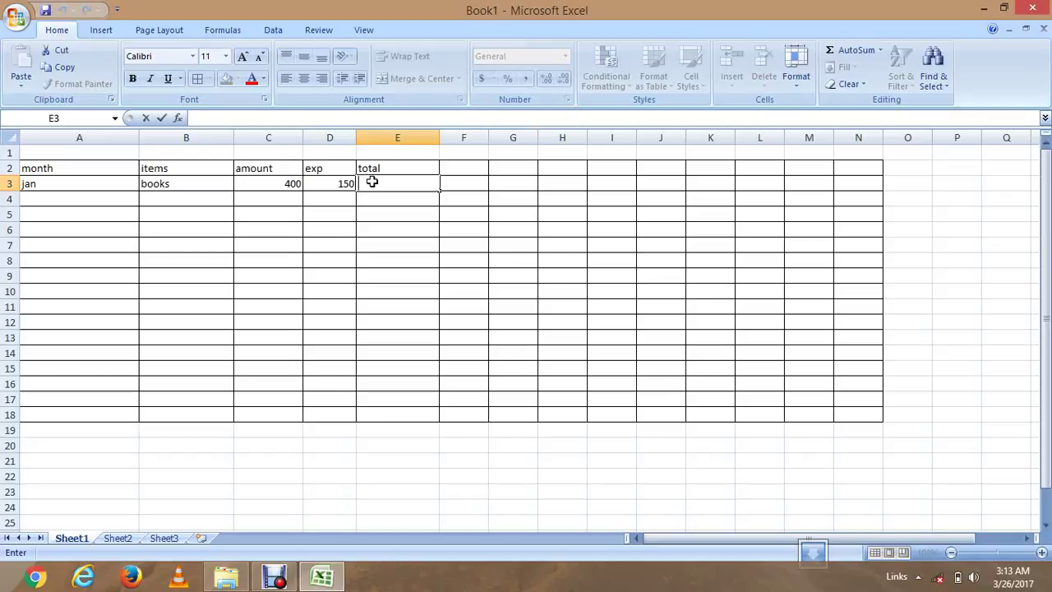
# Enter =sum(c3-d3) in E3 so the jan total shows 250
pyautogui.write('=')
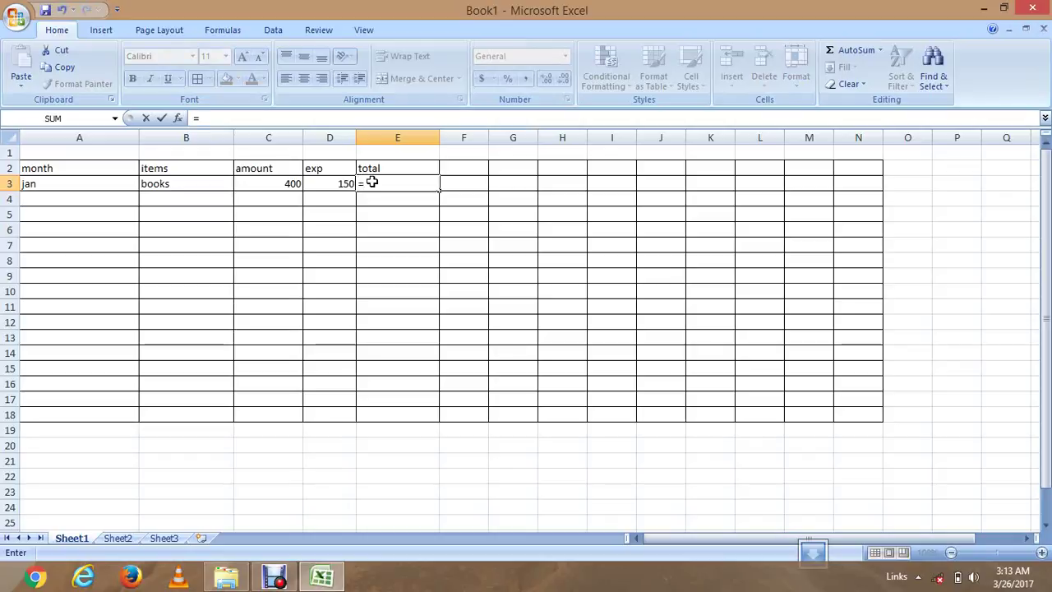
pyautogui.write('sum')
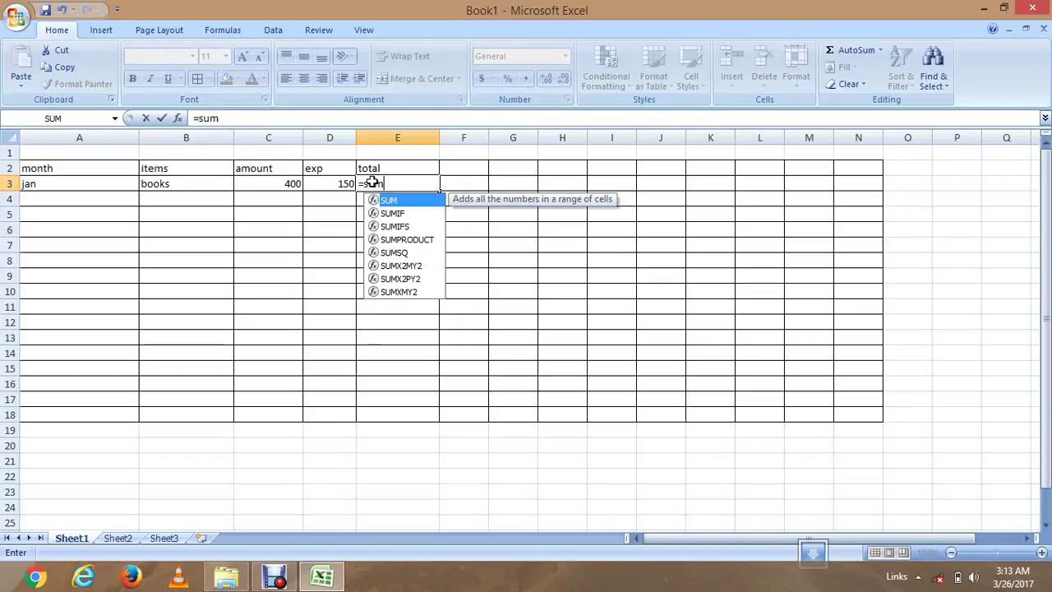
pyautogui.write('(')
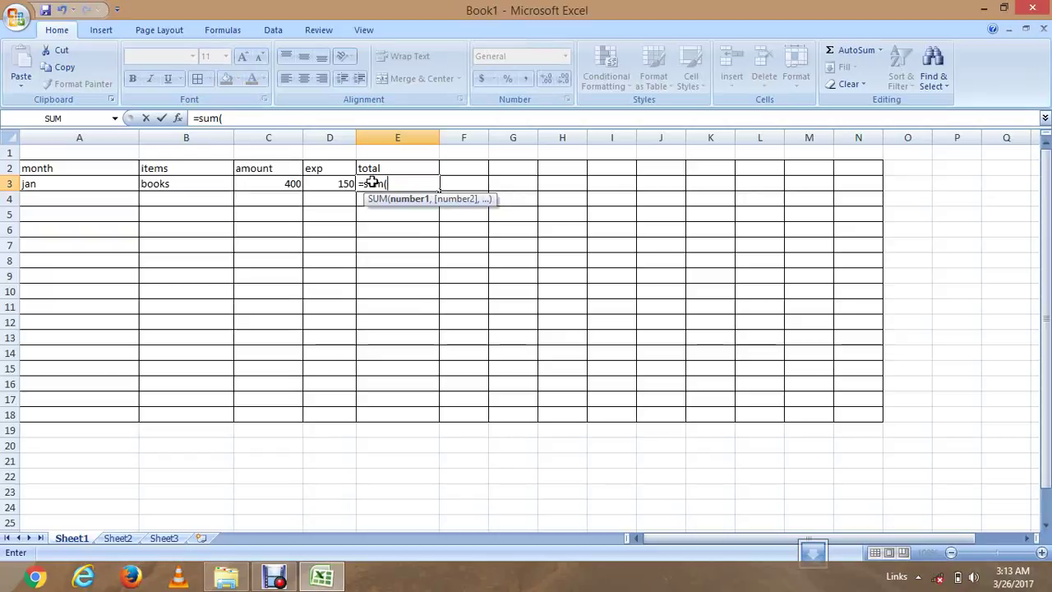
pyautogui.write('c')
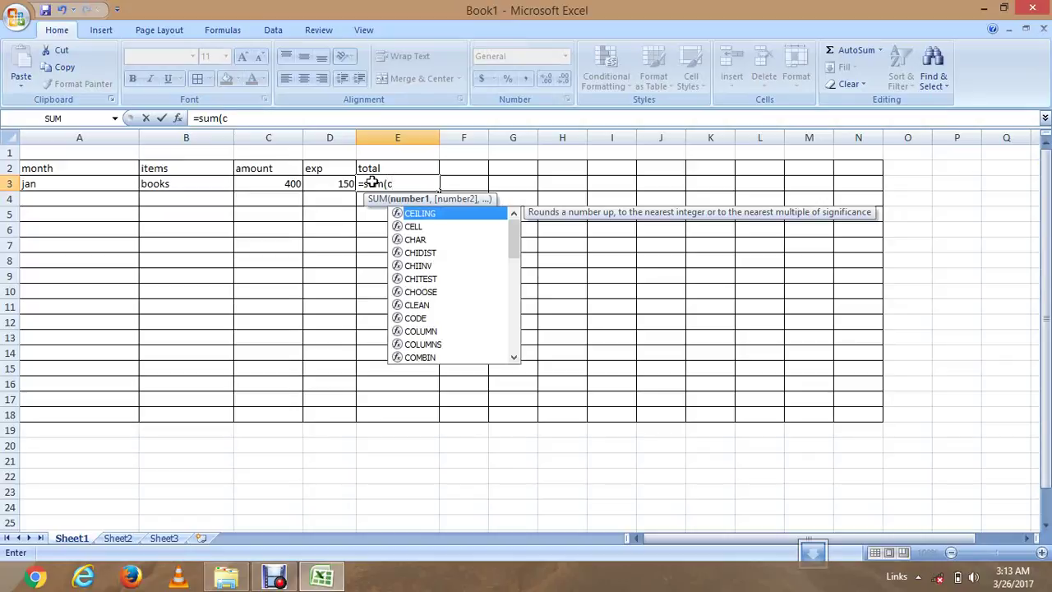
pyautogui.write('3')
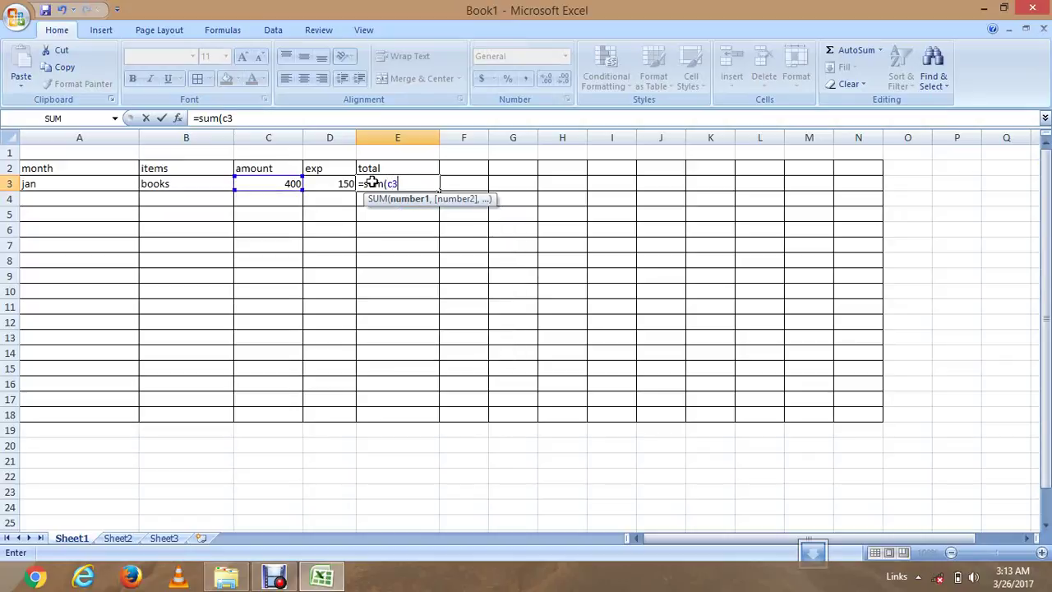
pyautogui.write('-d')
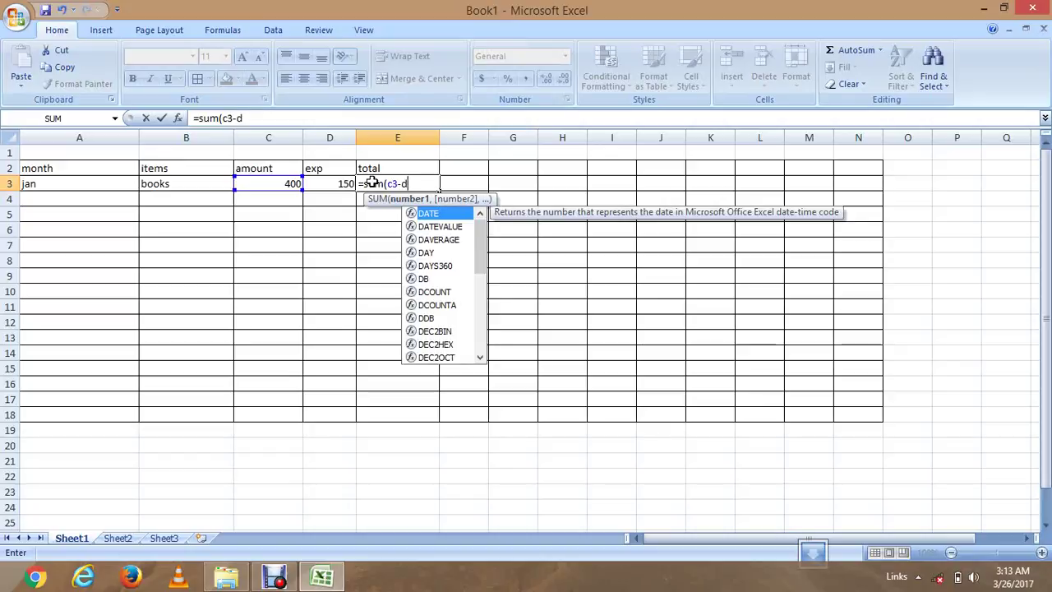
pyautogui.write('3')
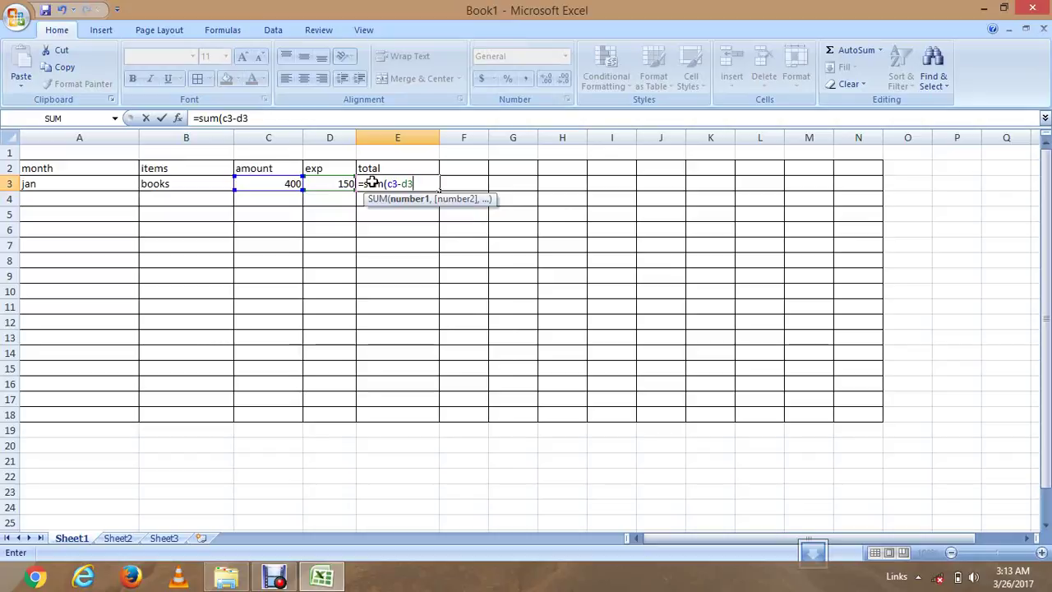
pyautogui.write(')')
pyautogui.press('Return')
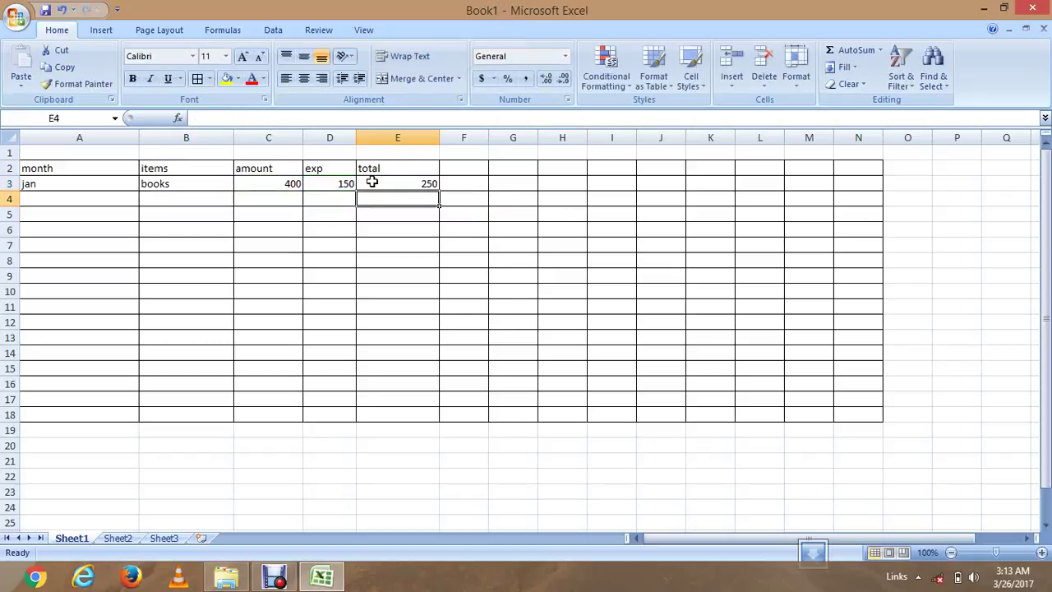
pyautogui.click(417, 184)
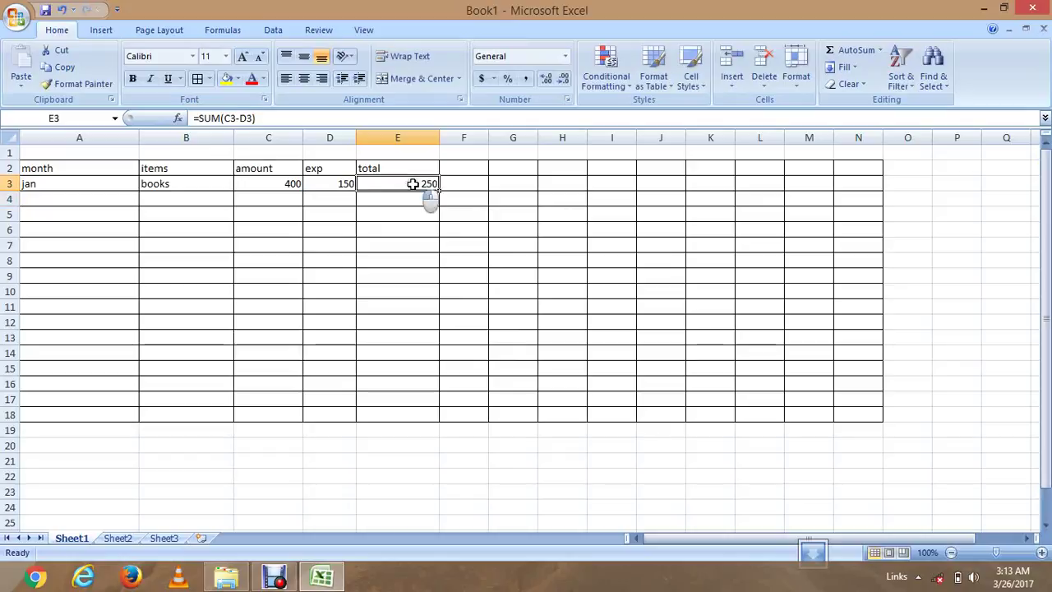
pyautogui.click(257, 185)
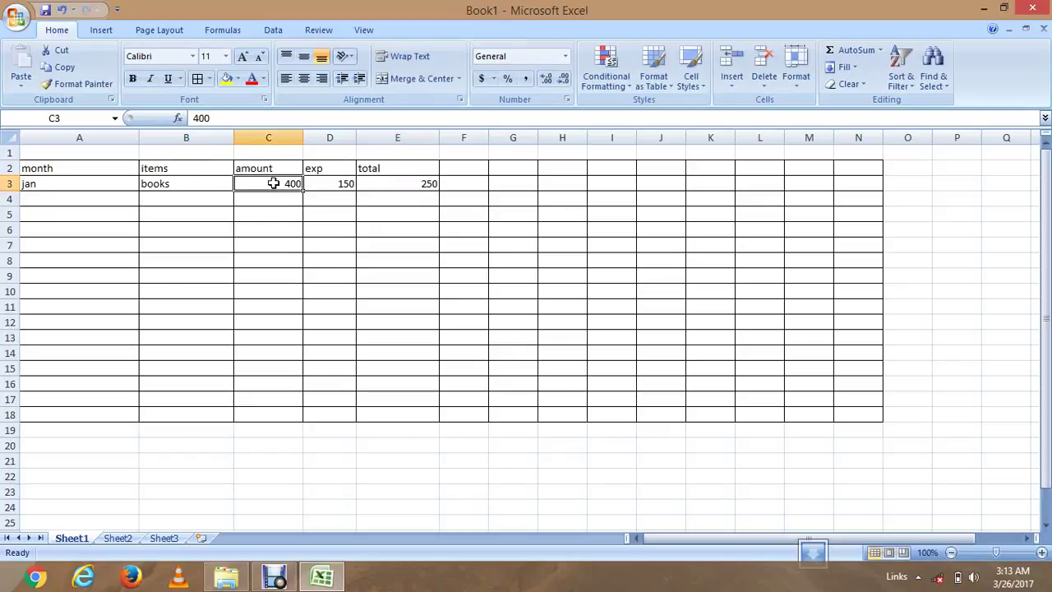
pyautogui.click(331, 184)
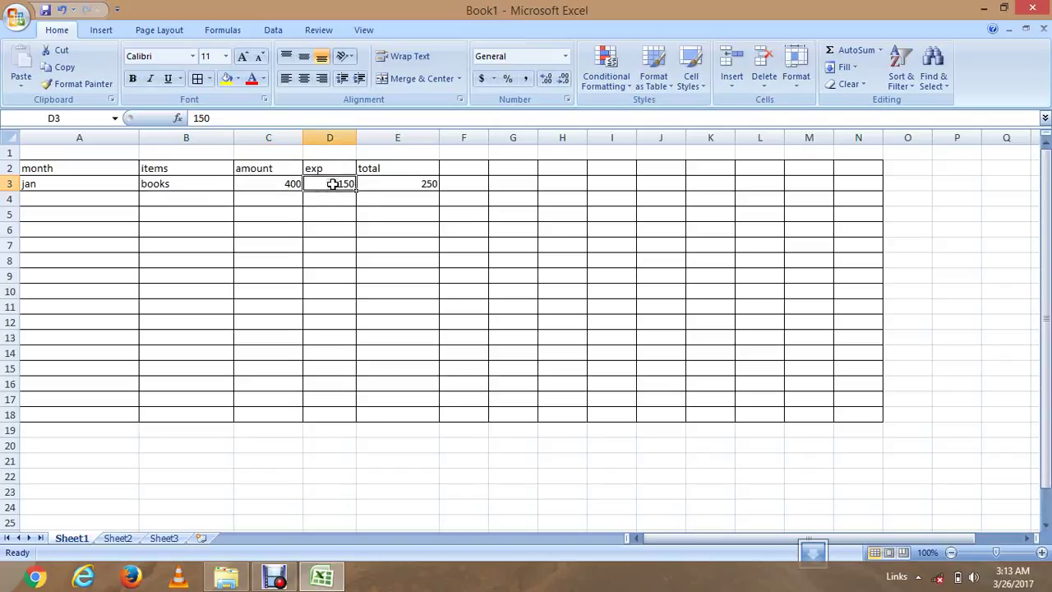
pyautogui.click(388, 185)
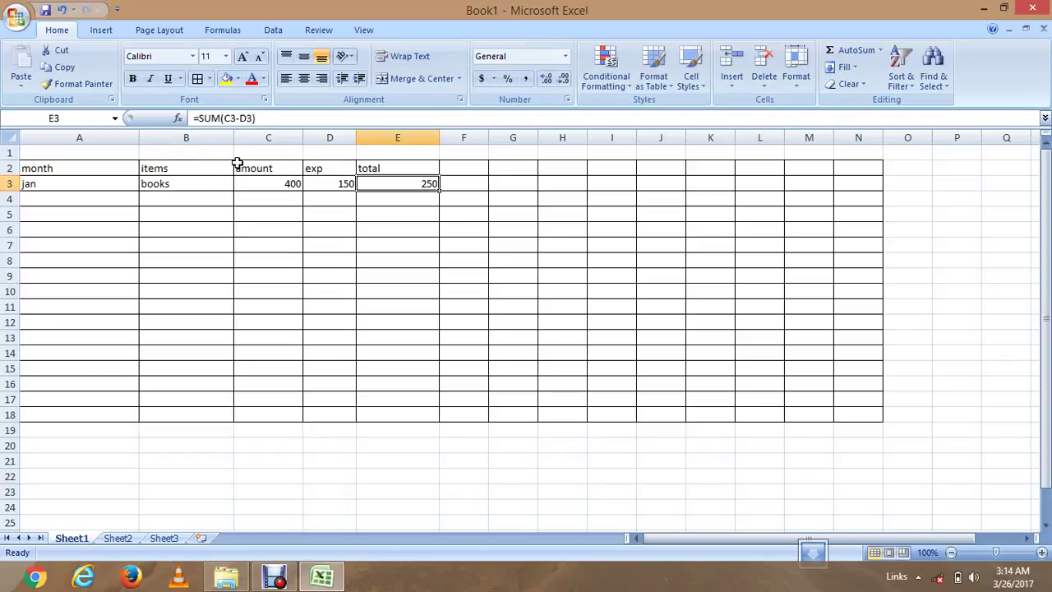
# Select C2:E3, covering the amount, exp and total headings with their jan values
pyautogui.moveTo(237, 164); pyautogui.dragTo(340, 183)
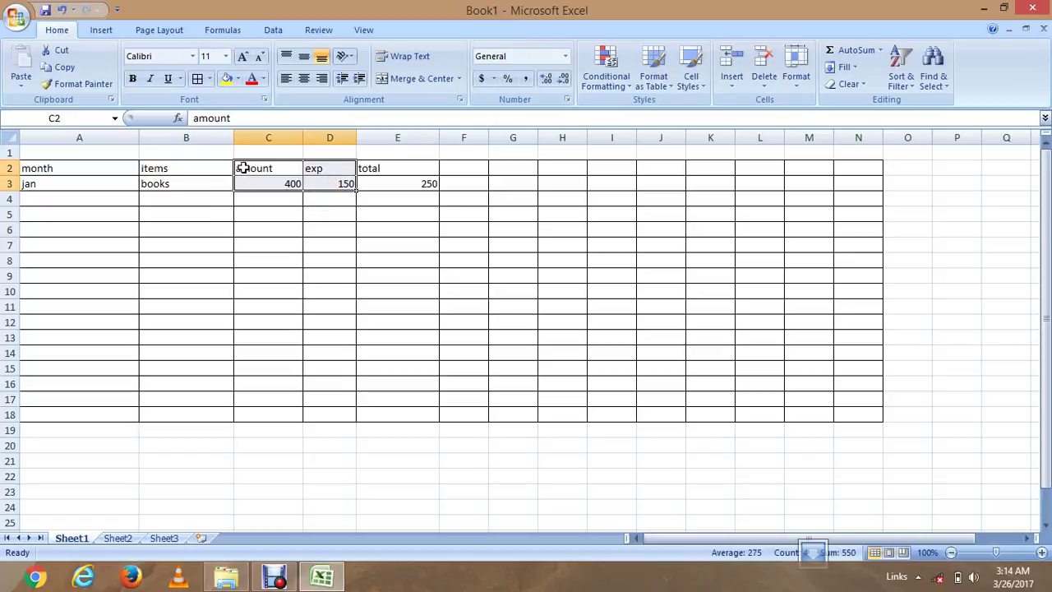
pyautogui.click(237, 163)
pyautogui.moveTo(237, 164); pyautogui.dragTo(325, 184)
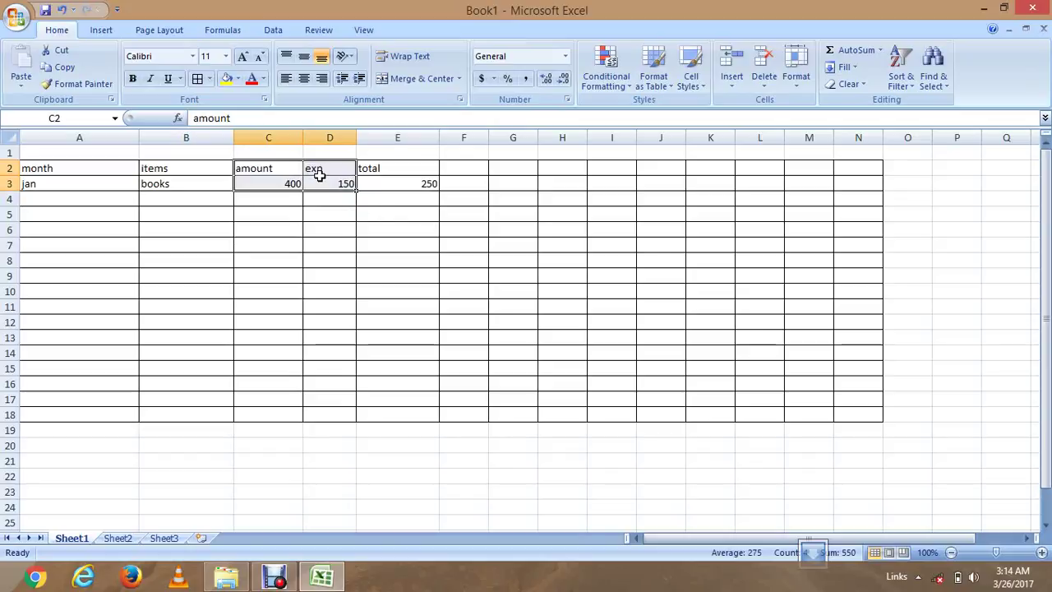
pyautogui.moveTo(272, 167); pyautogui.dragTo(414, 179)
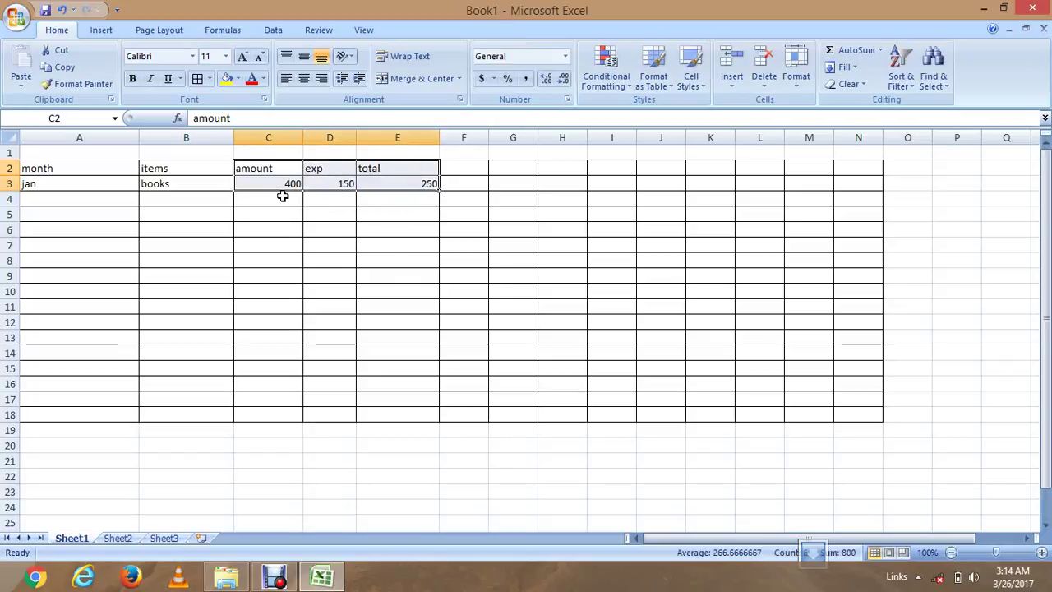
pyautogui.click(282, 195)
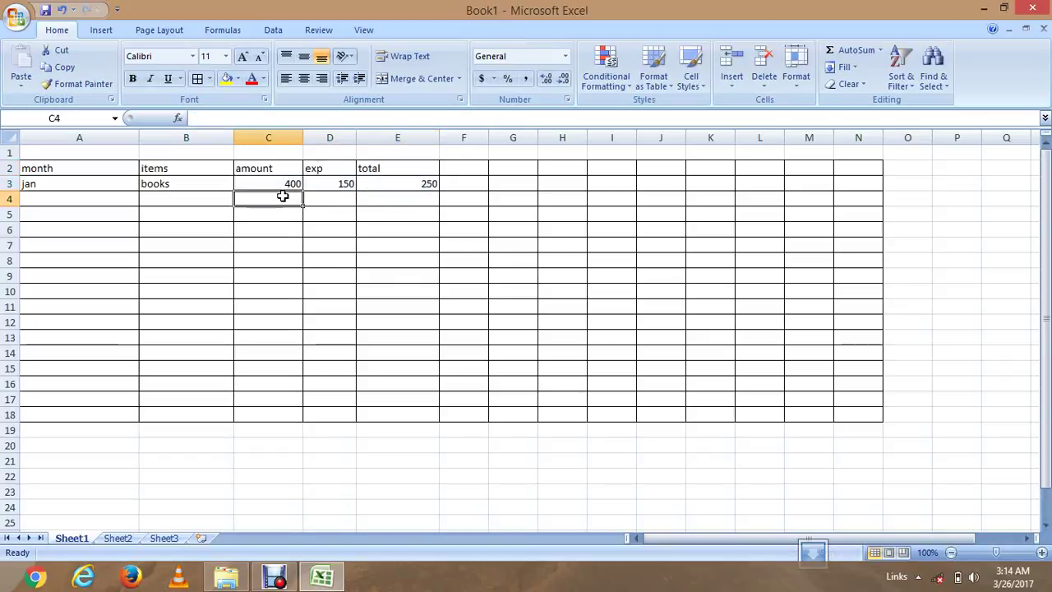
pyautogui.click(244, 169)
pyautogui.moveTo(244, 170); pyautogui.dragTo(414, 186)
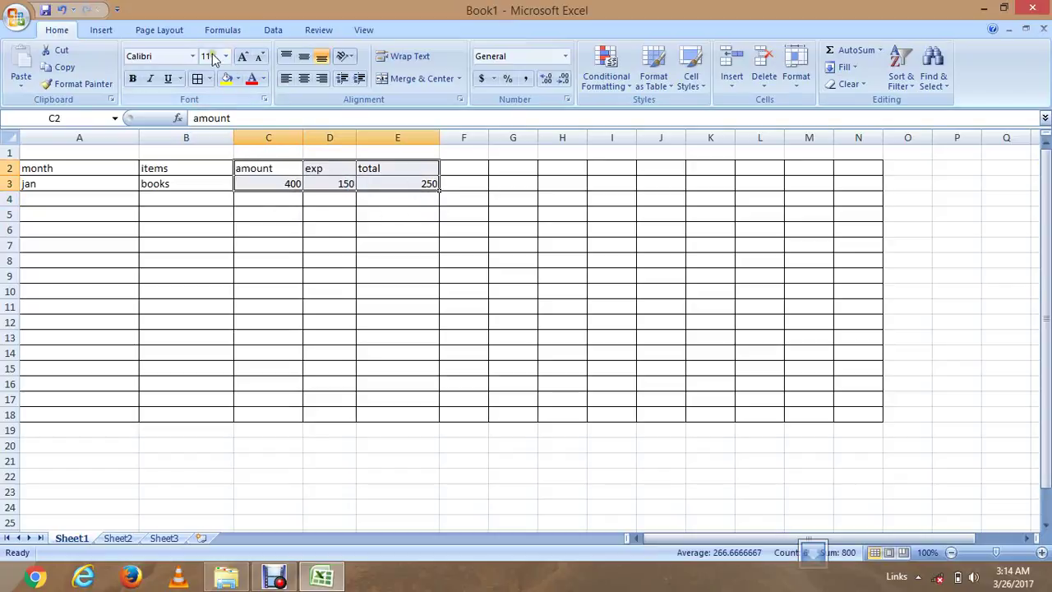
# Insert a 3-D Clustered Column chart from the Insert tab's Column menu
pyautogui.click(107, 31)
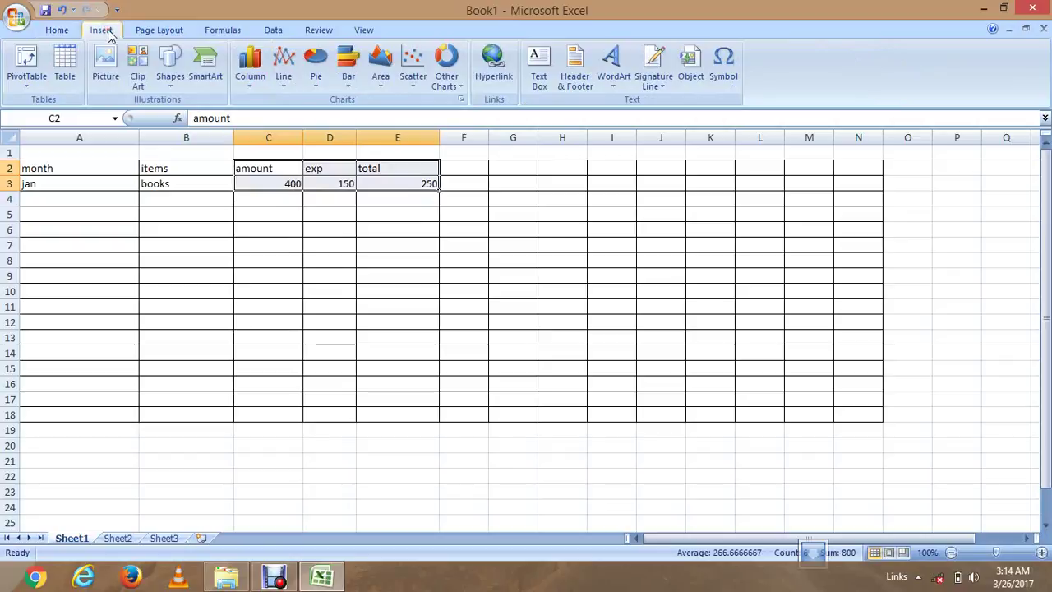
pyautogui.click(250, 78)
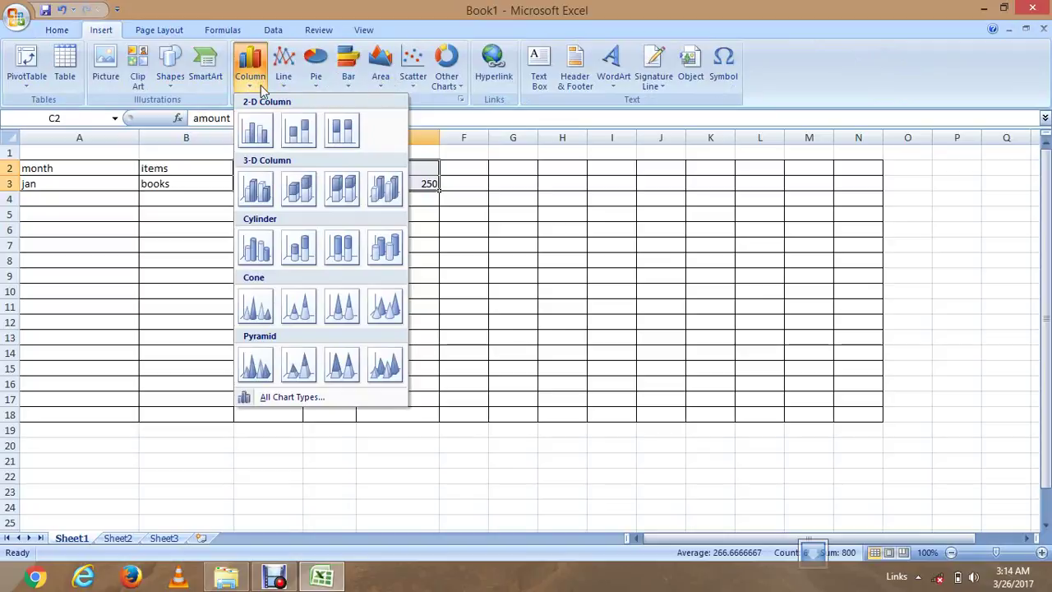
pyautogui.click(257, 194)
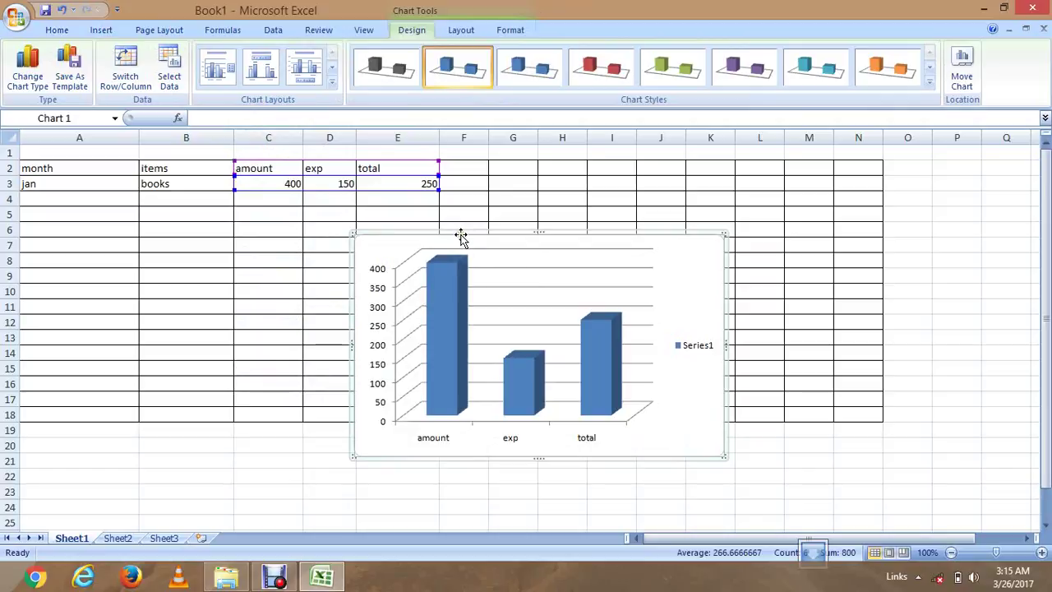
# Drag the chart right so it sits beside the table over columns F–M
pyautogui.moveTo(463, 235); pyautogui.dragTo(540, 248)
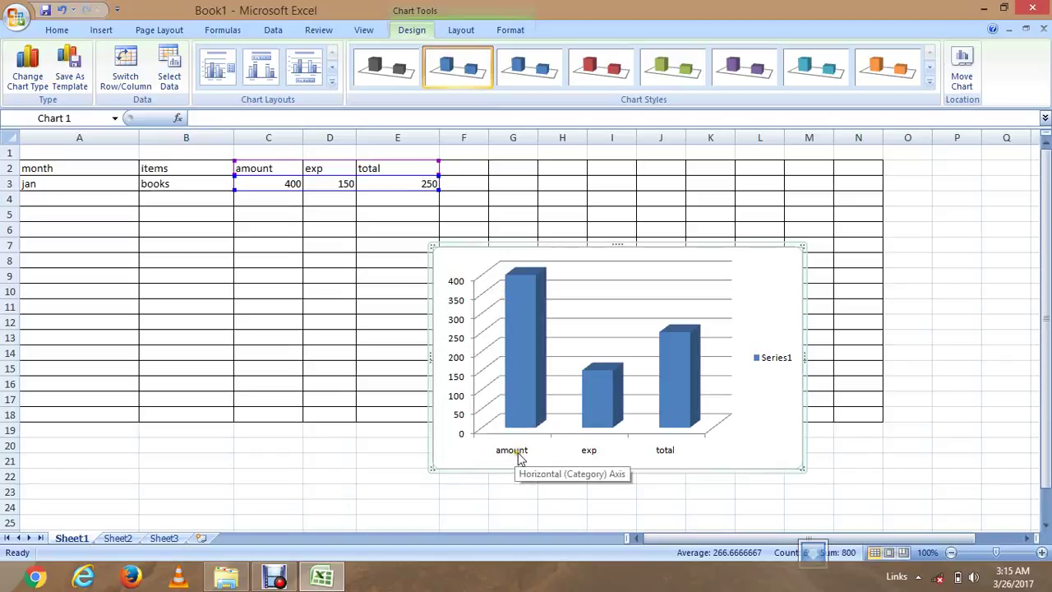
pyautogui.moveTo(520, 356)
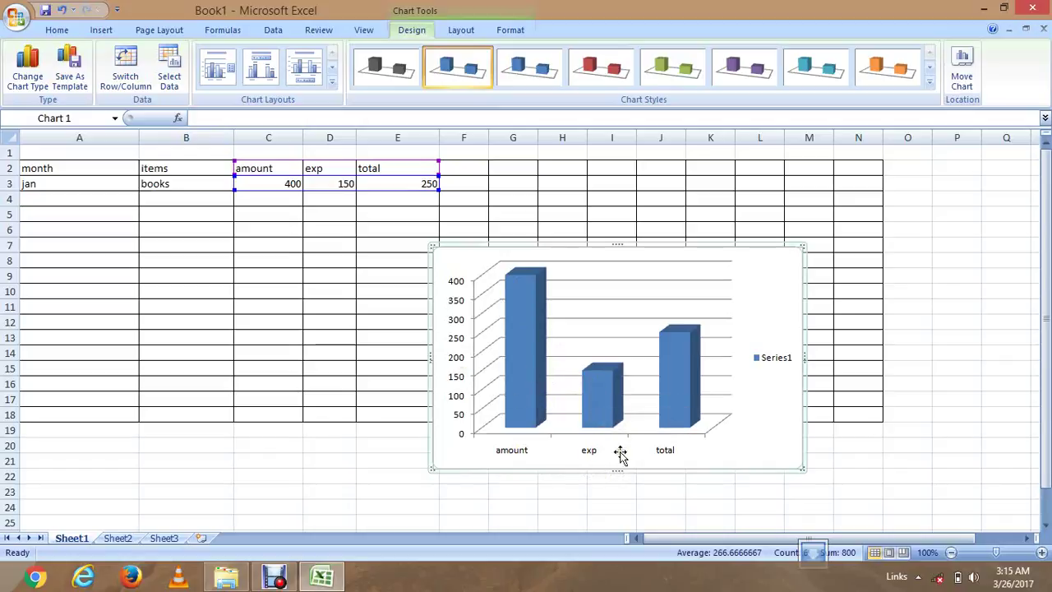
pyautogui.moveTo(675, 361)
pyautogui.click(275, 577)
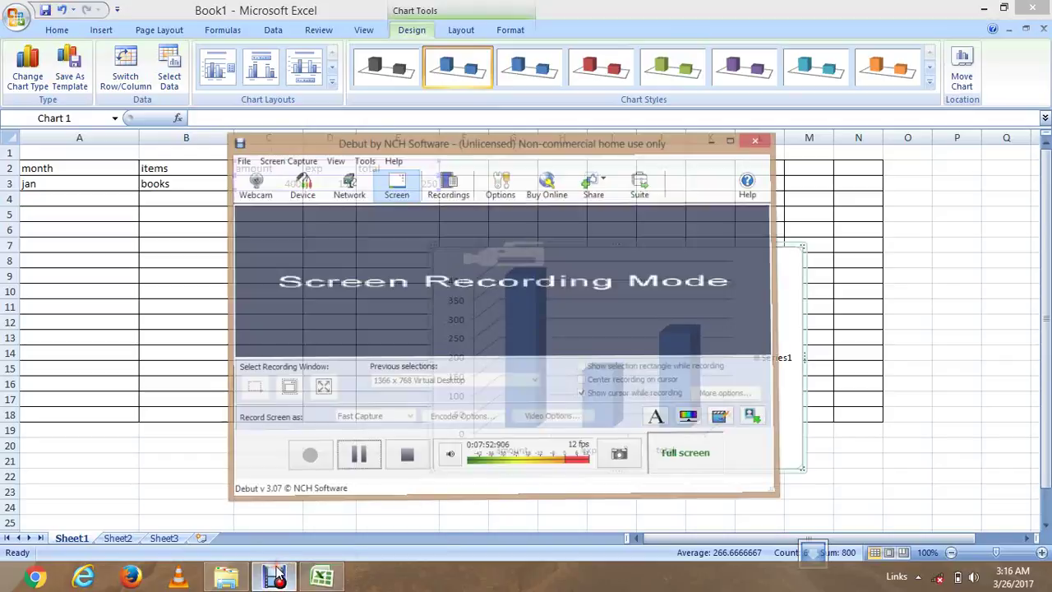